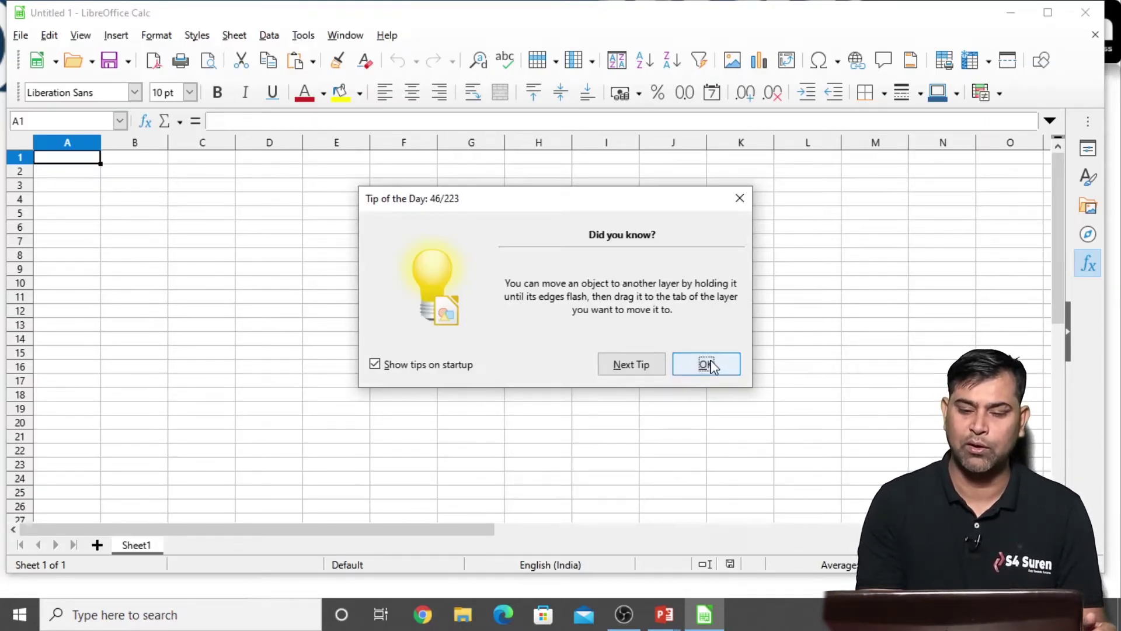
# Step: Dismiss the startup tip and add three new sheets after Sheet1
pyautogui.click(740, 200)
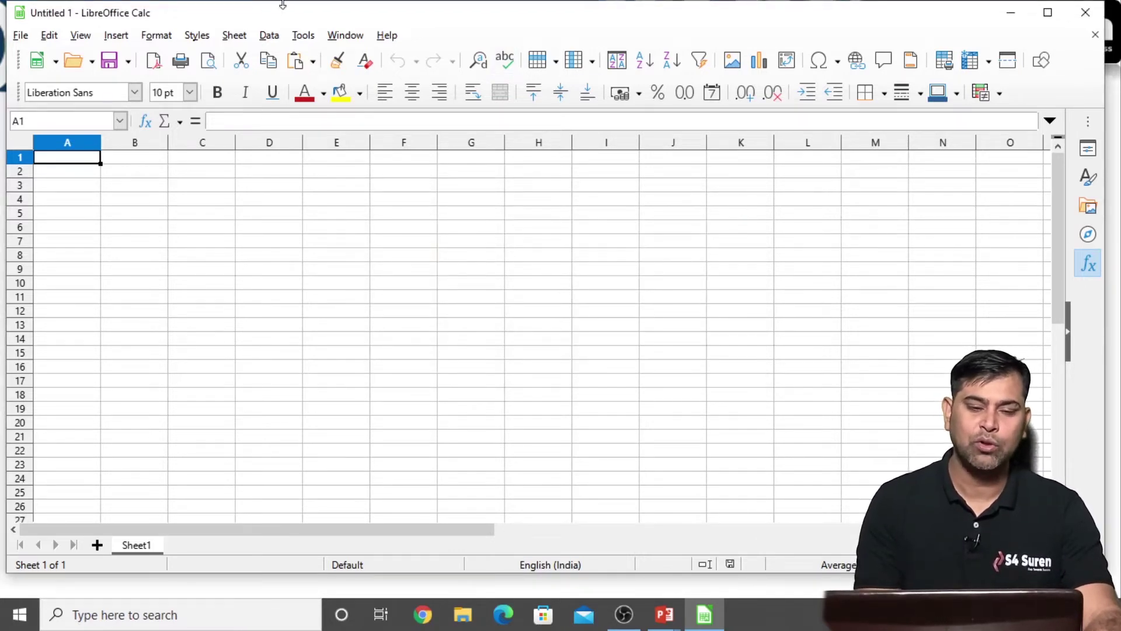
pyautogui.click(66, 233)
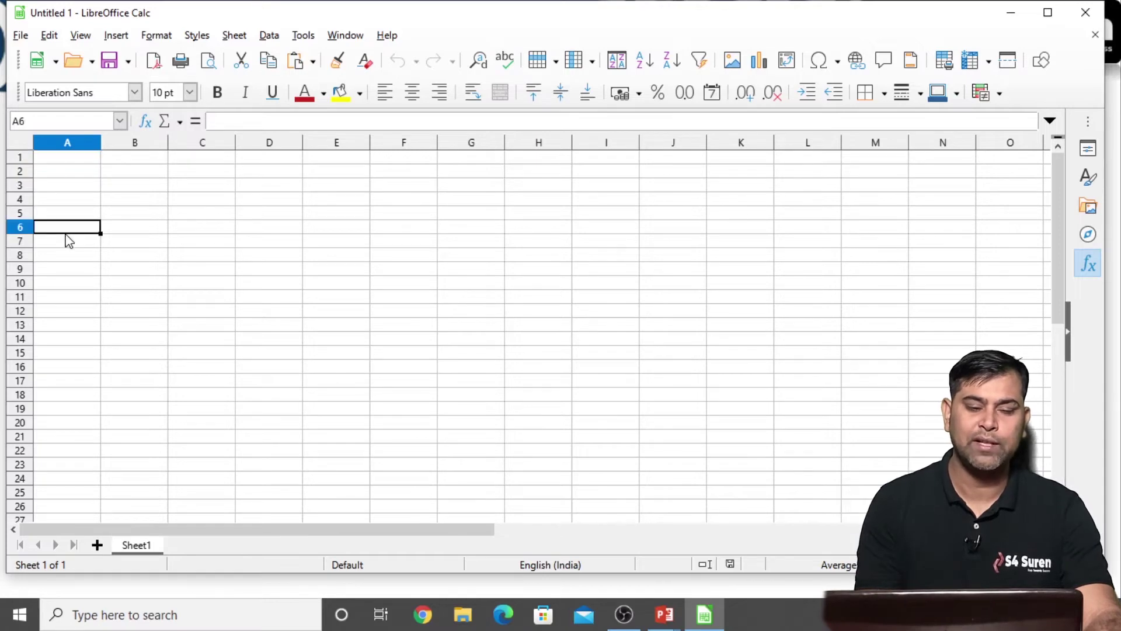
pyautogui.click(247, 255)
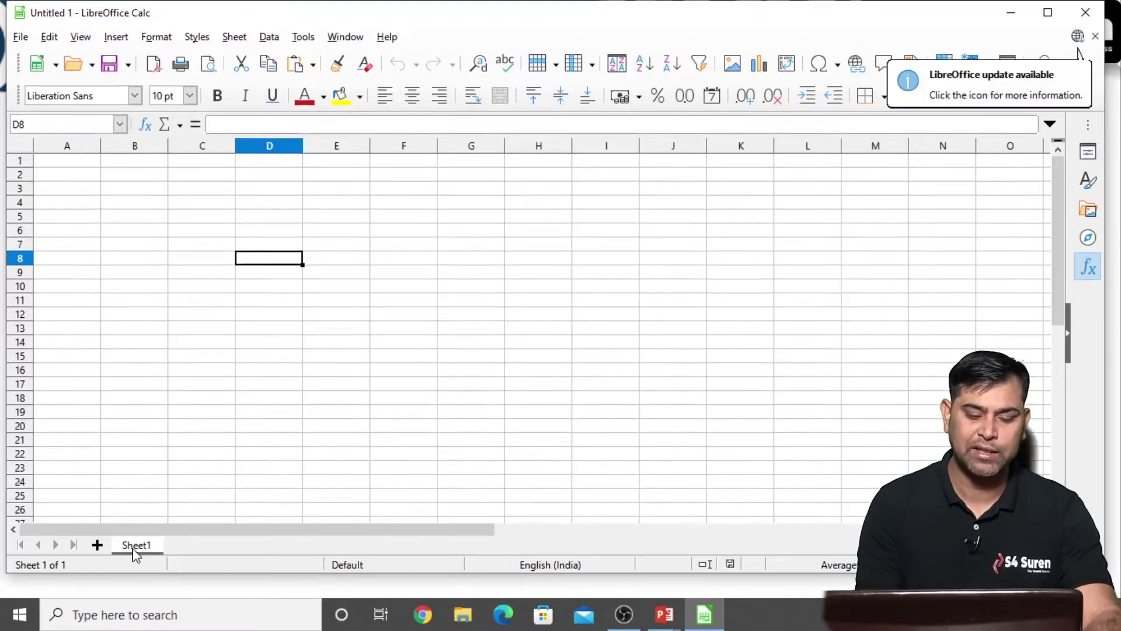
pyautogui.click(97, 545)
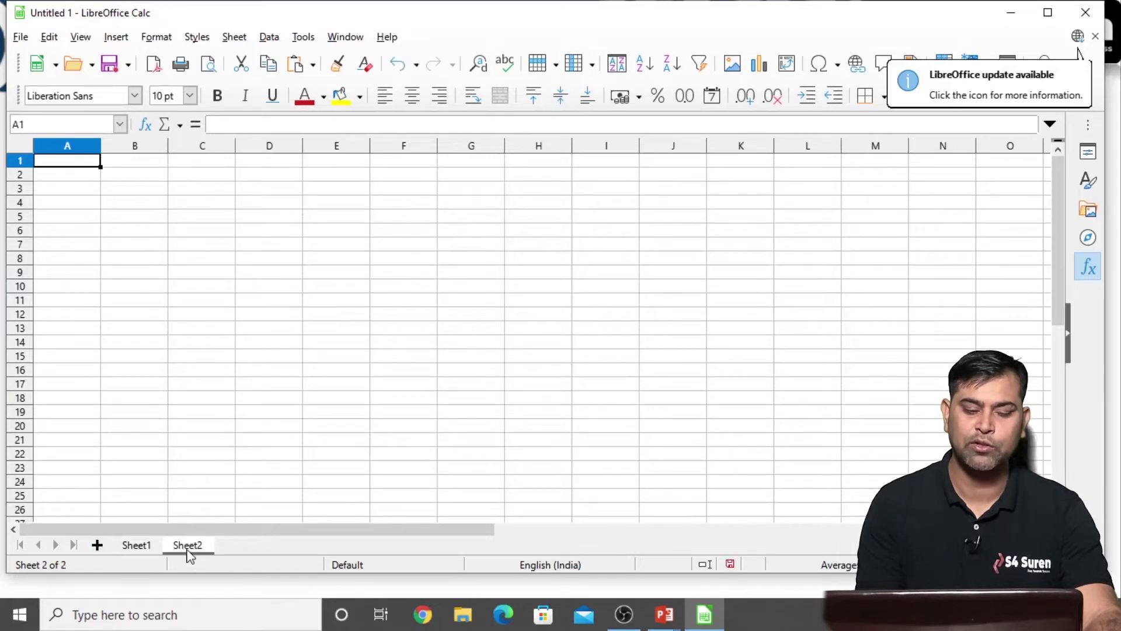
pyautogui.click(97, 545)
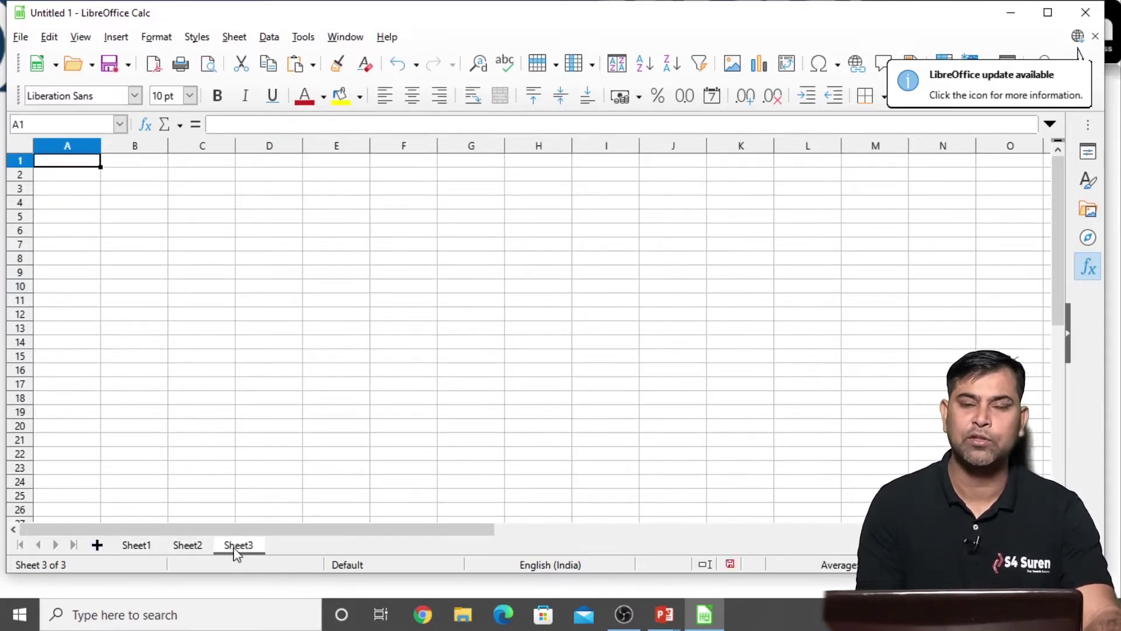
pyautogui.click(97, 545)
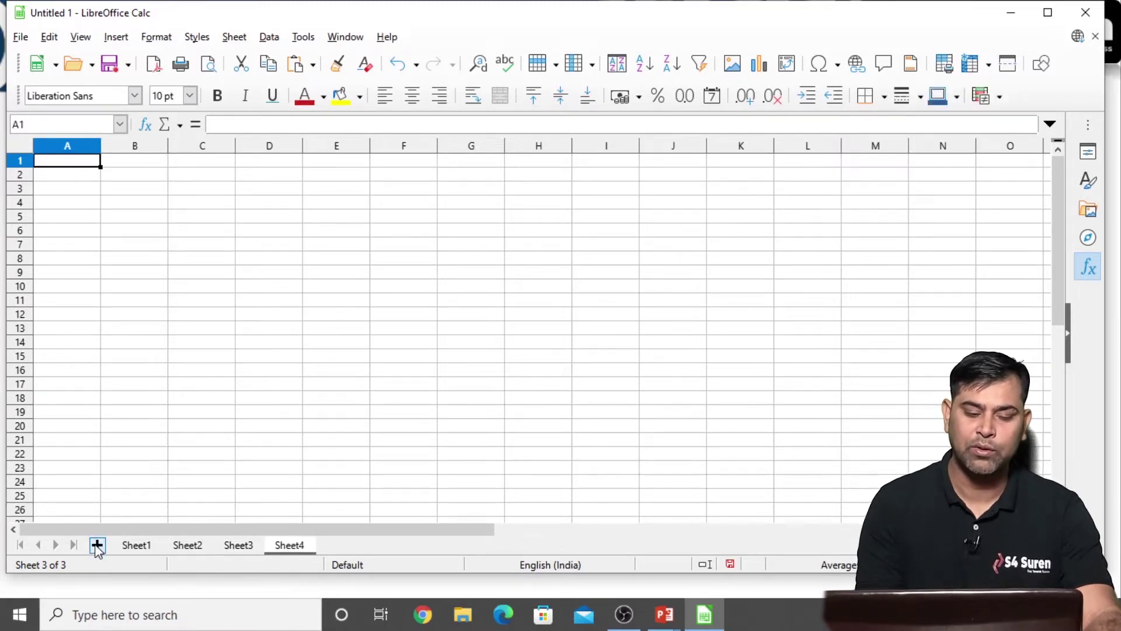
# Step: View each of the four sheets in order, then return to Sheet1
pyautogui.click(136, 546)
pyautogui.click(187, 546)
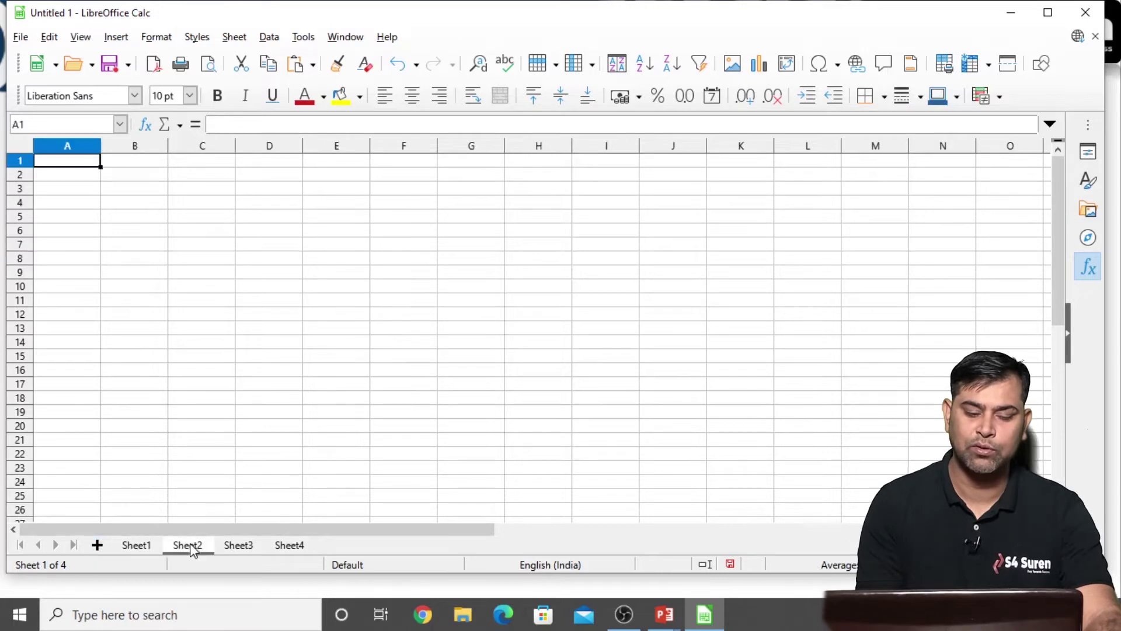
pyautogui.click(245, 546)
pyautogui.click(292, 546)
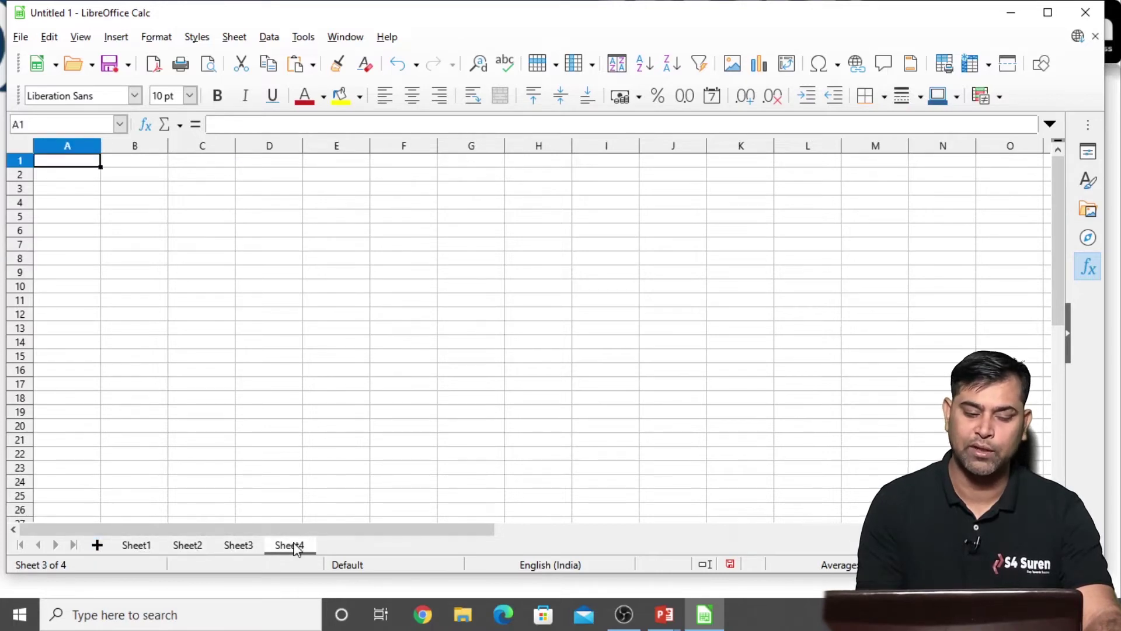
pyautogui.click(141, 547)
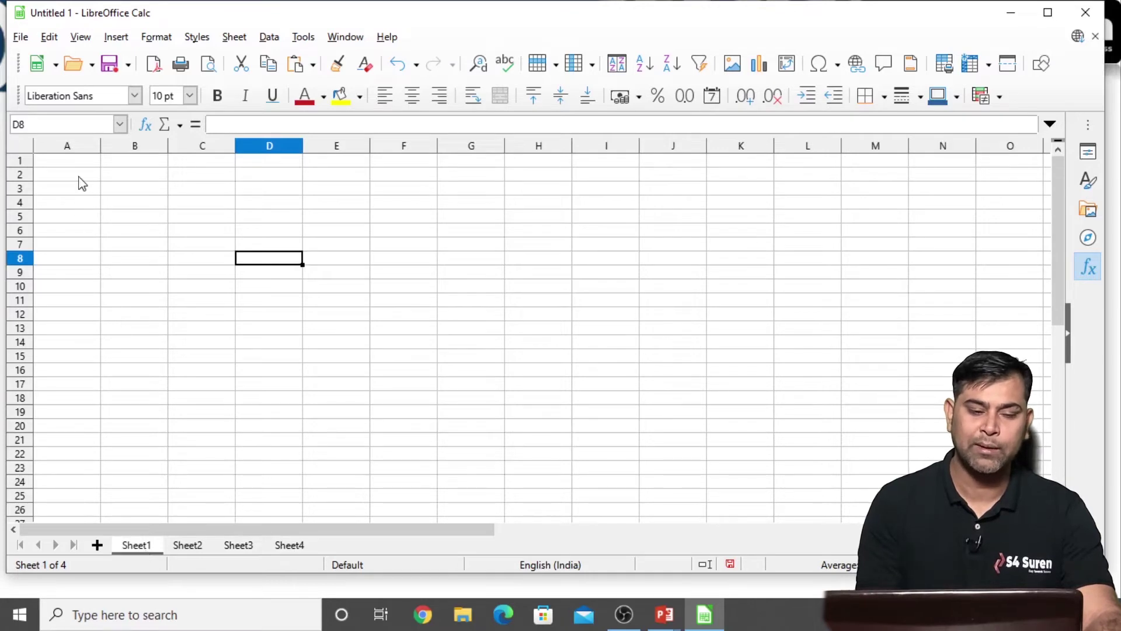
# Step: Select the entire columns A, B, C, D and E of Sheet1 one after another
pyautogui.click(69, 150)
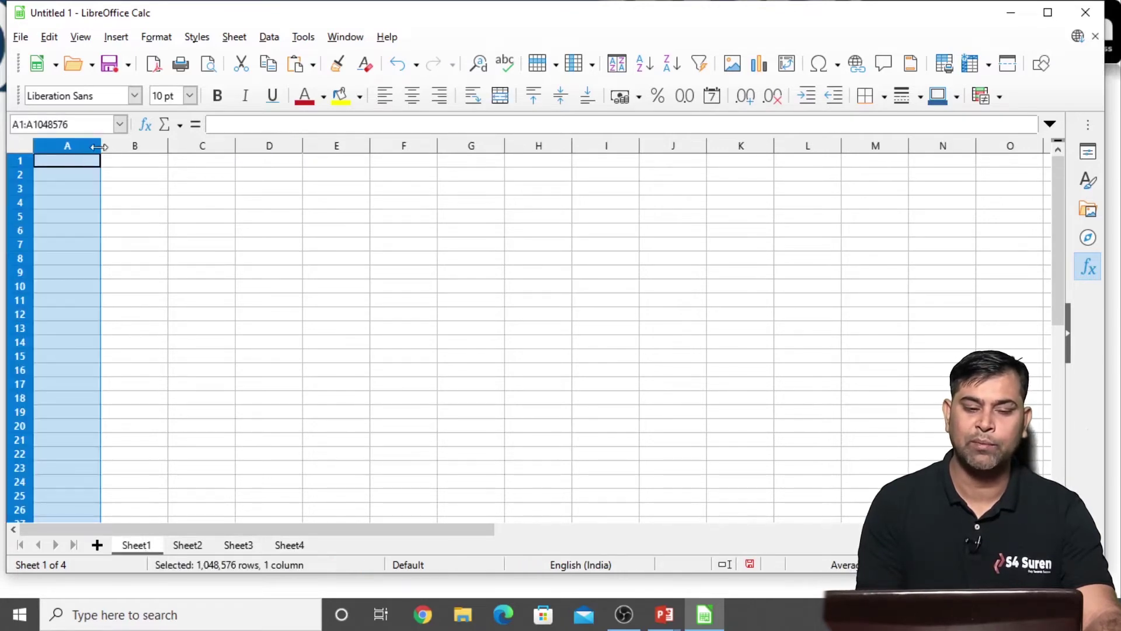
pyautogui.click(134, 151)
pyautogui.click(201, 148)
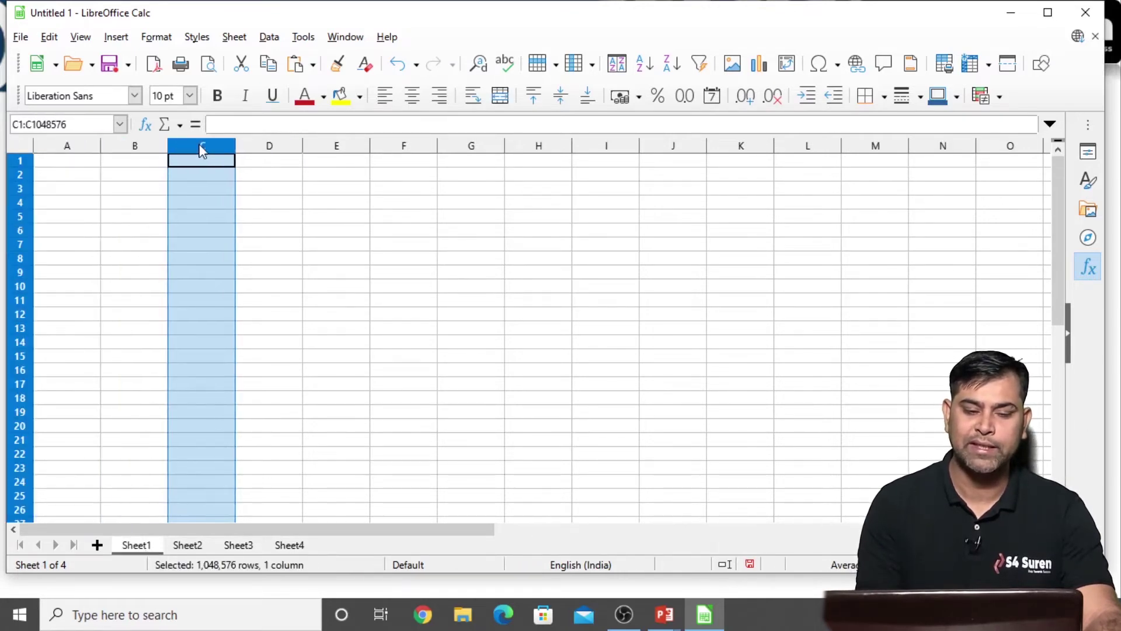
pyautogui.click(270, 149)
pyautogui.click(337, 147)
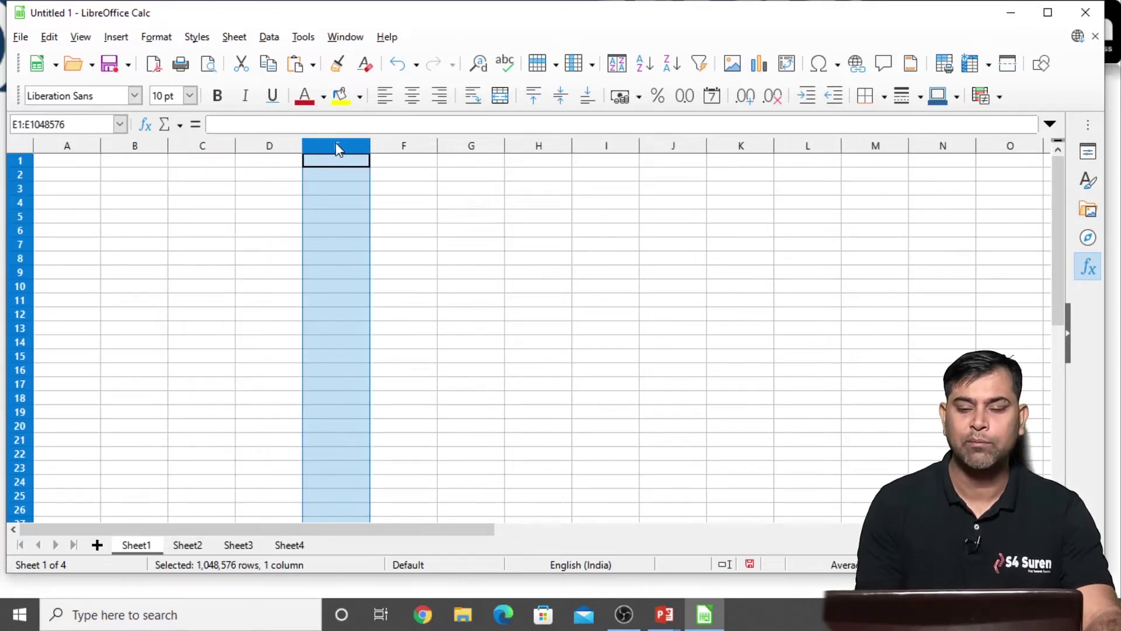
# Step: Select the entire rows 3, 6, 10 and 16 one after another, ending on cell B12
pyautogui.click(198, 218)
pyautogui.click(20, 189)
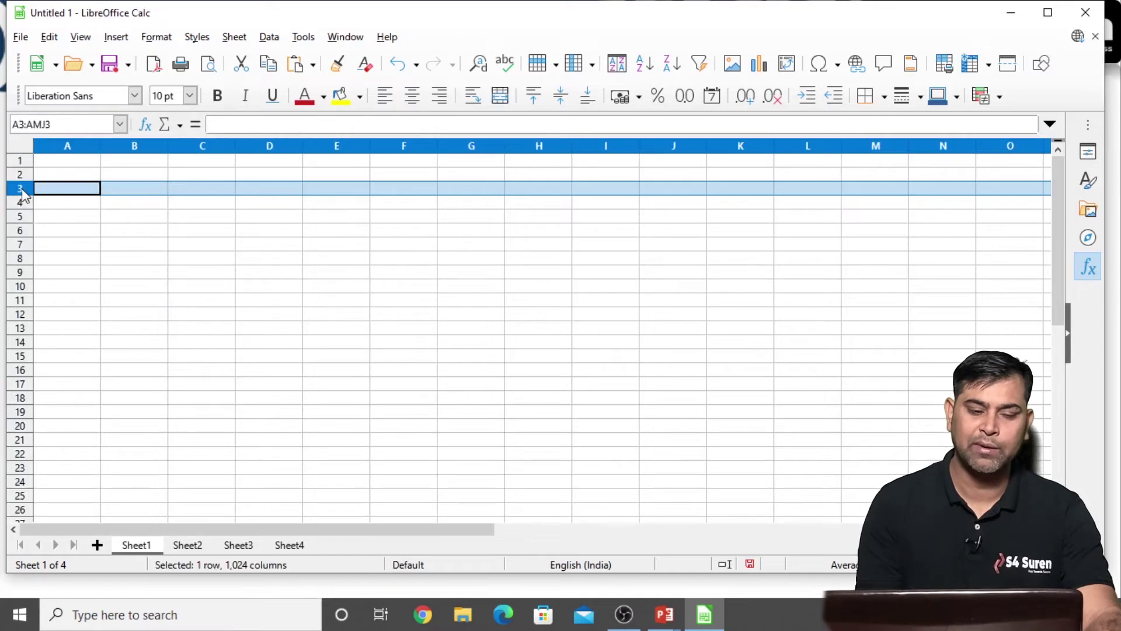
pyautogui.click(18, 231)
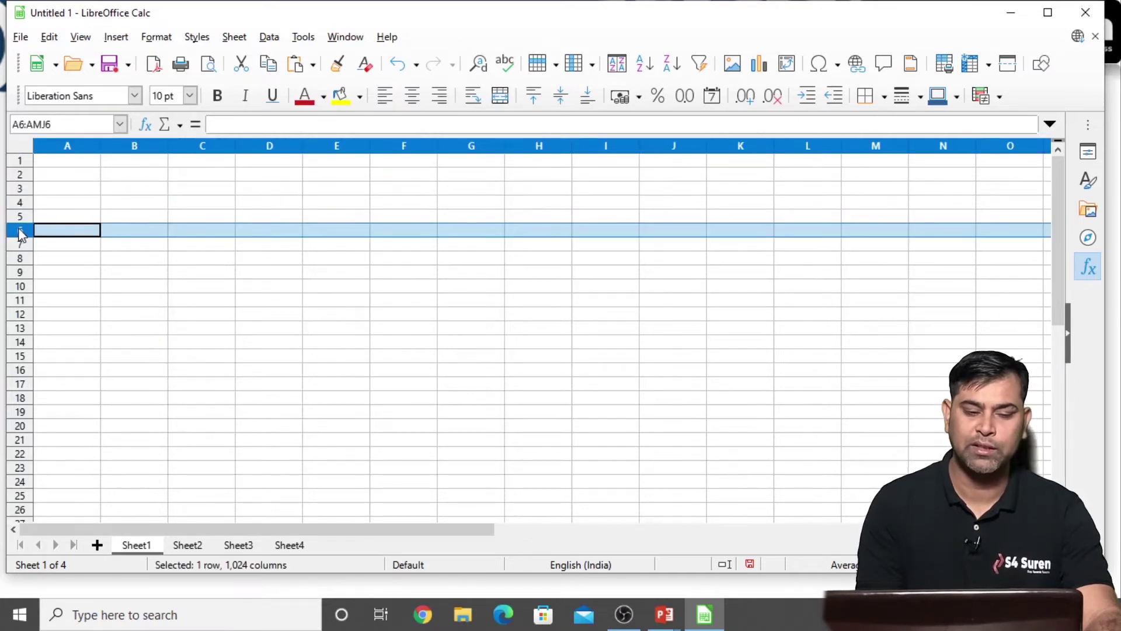
pyautogui.click(18, 287)
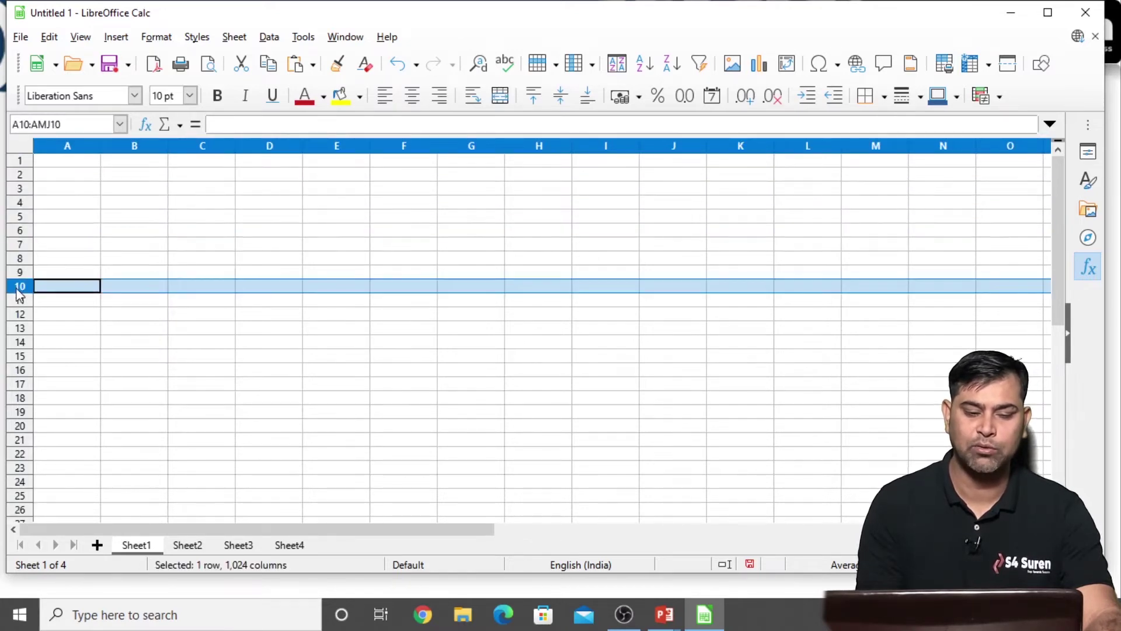
pyautogui.click(20, 372)
pyautogui.click(162, 316)
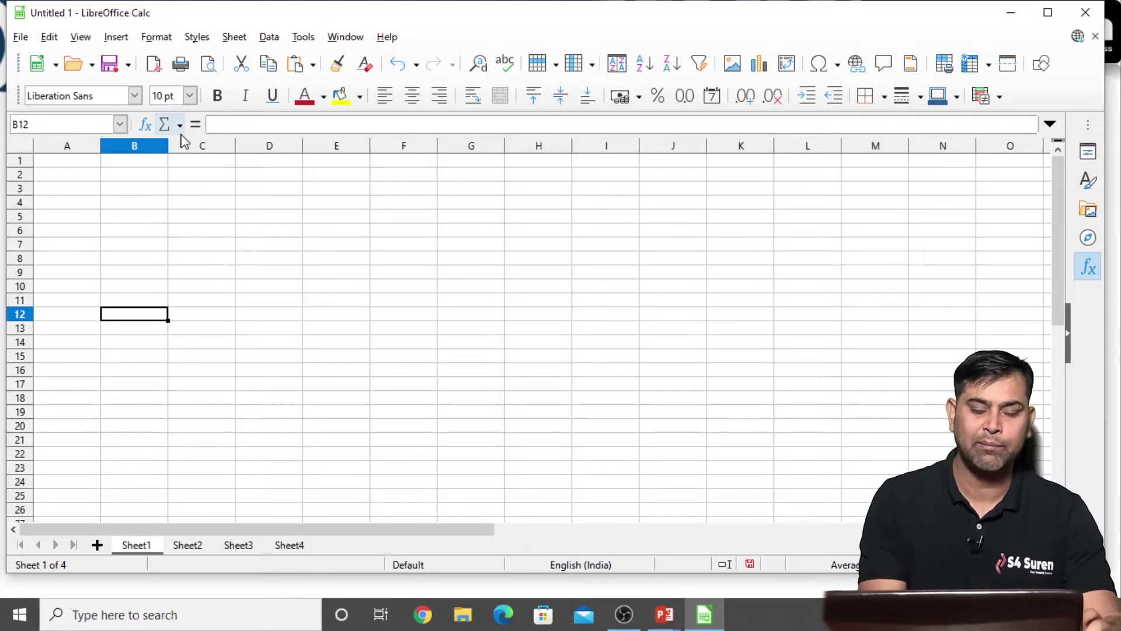
# Step: Save the spreadsheet in the Documents folder as an ODF Spreadsheet named suren
pyautogui.hotkey('ctrl', 's')
pyautogui.write('suren')
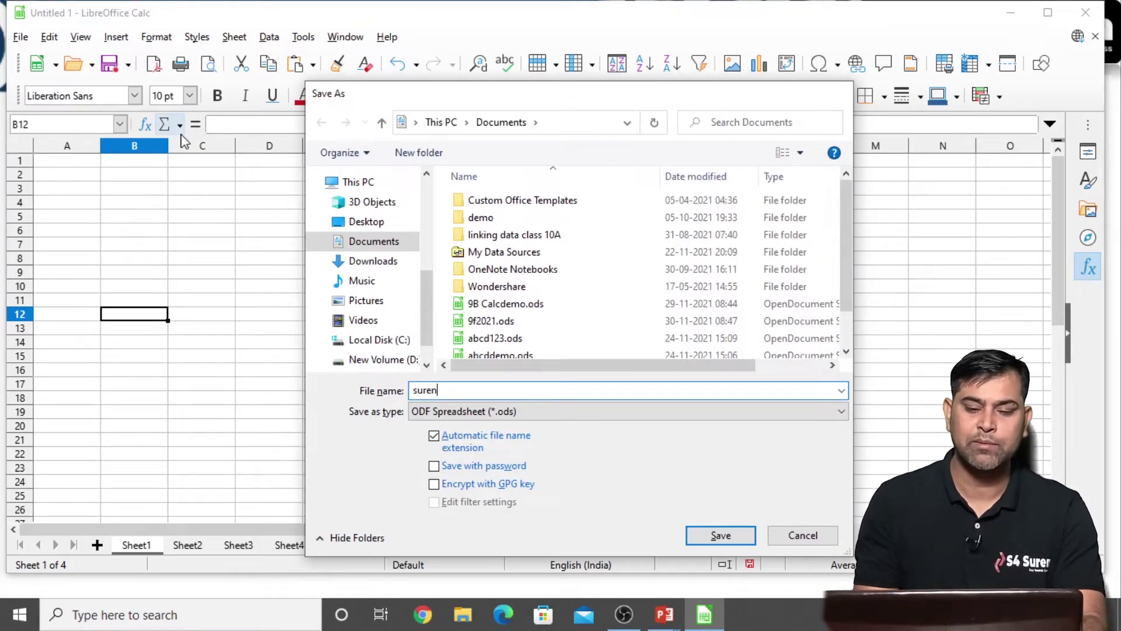
pyautogui.press('Return')
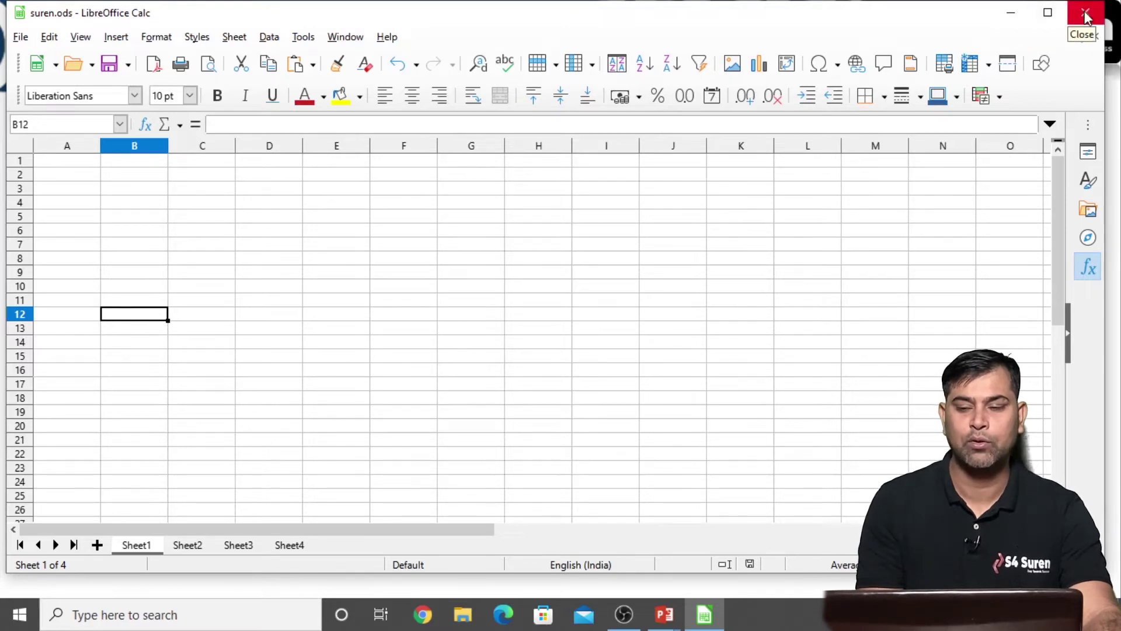
# Step: Switch the window repeatedly between maximized and restored size, leaving it maximized
pyautogui.click(1049, 14)
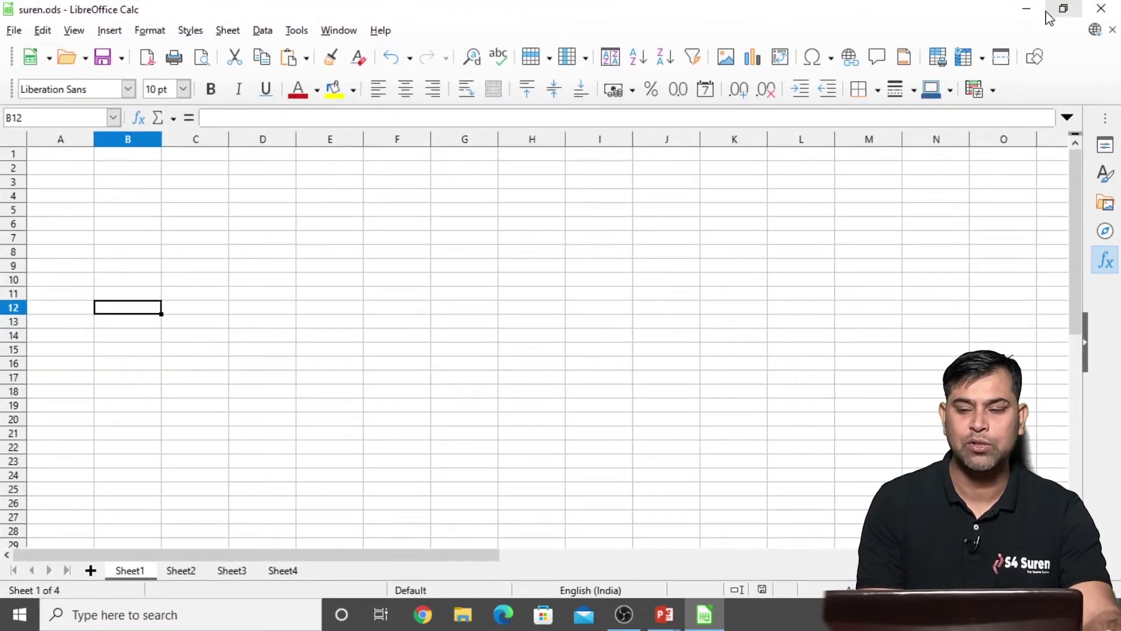
pyautogui.click(1062, 11)
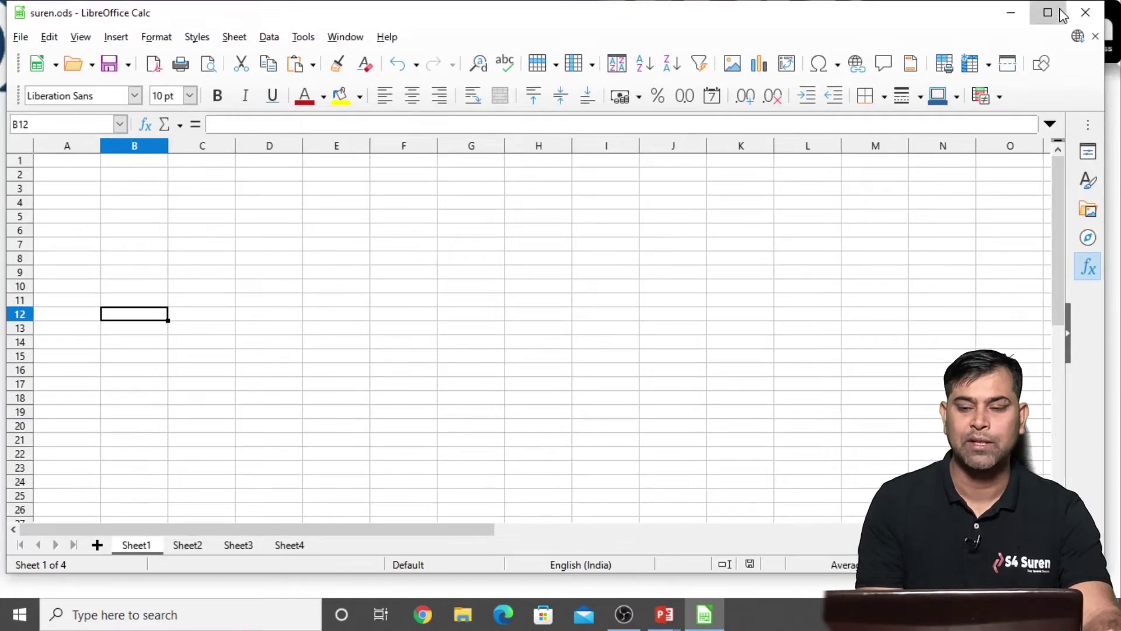
pyautogui.click(1062, 12)
pyautogui.click(1063, 10)
pyautogui.click(1047, 8)
pyautogui.click(1063, 10)
pyautogui.click(1048, 8)
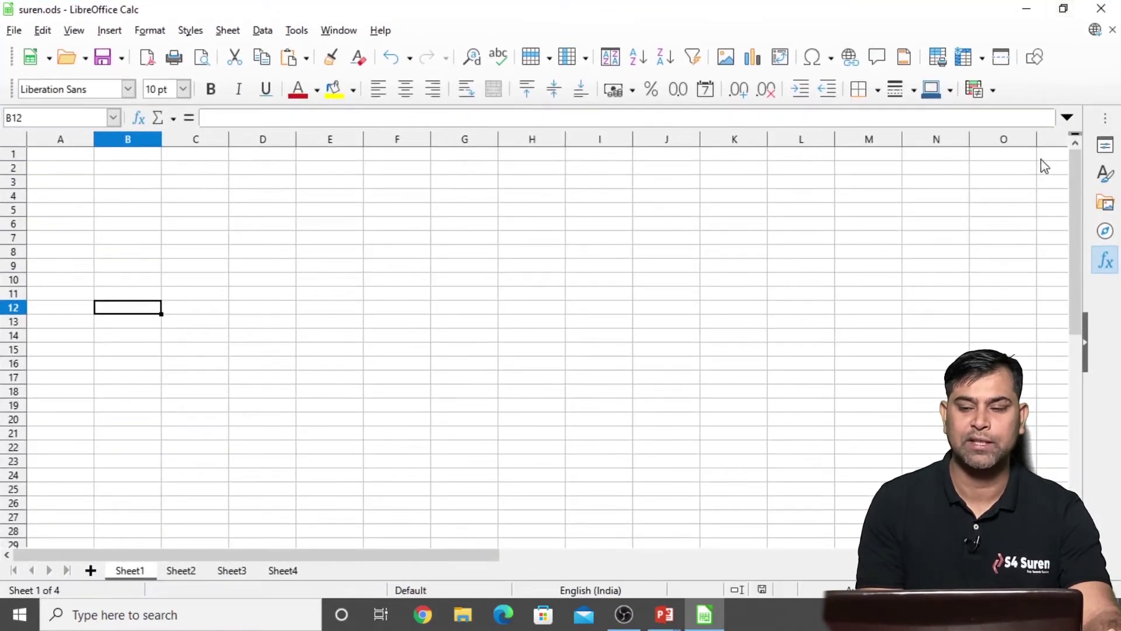
pyautogui.click(1064, 9)
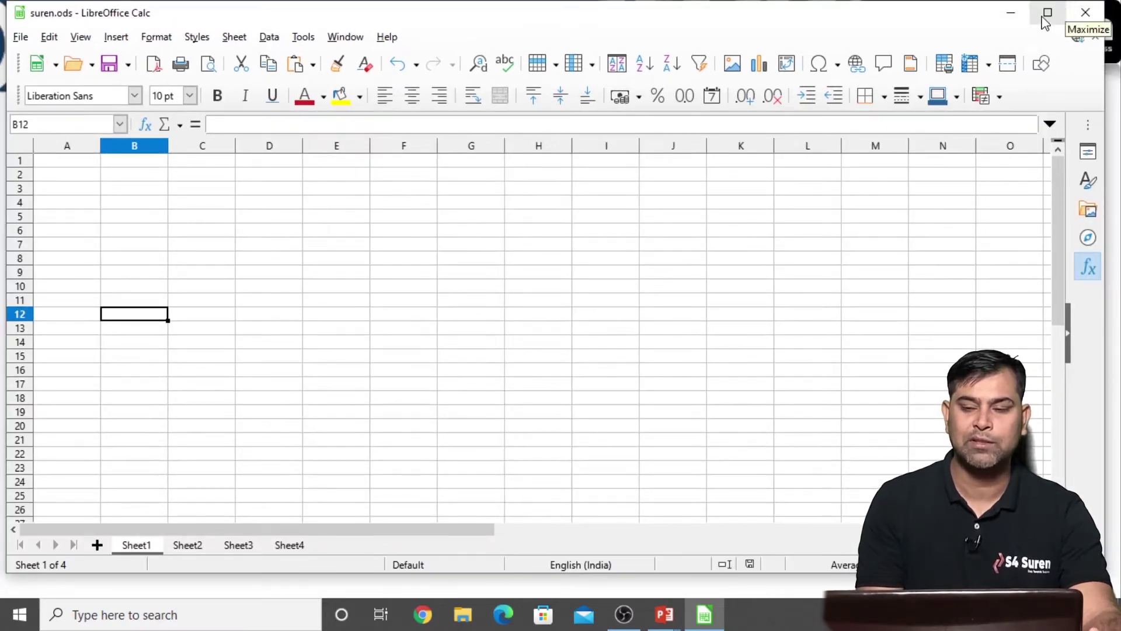
pyautogui.click(1045, 18)
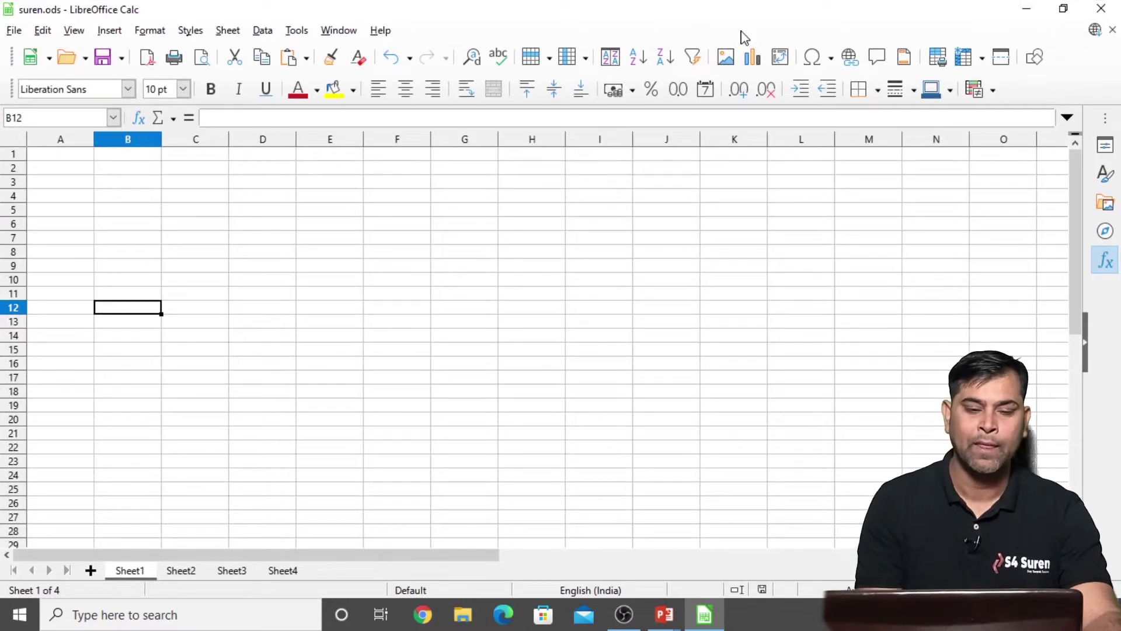
pyautogui.click(15, 31)
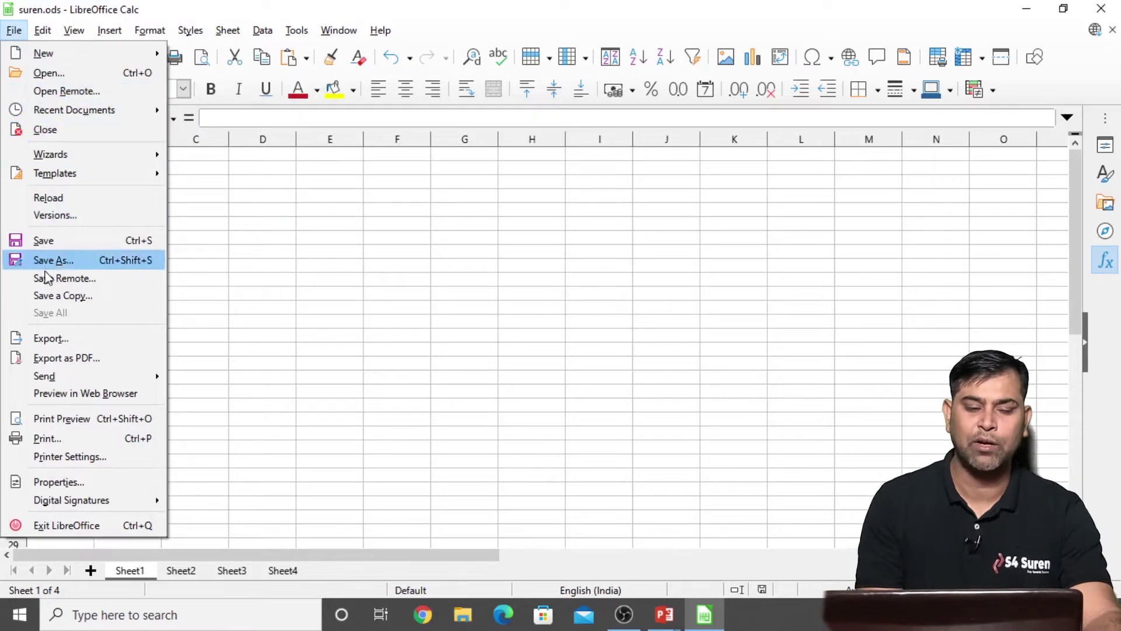
pyautogui.moveTo(46, 35)
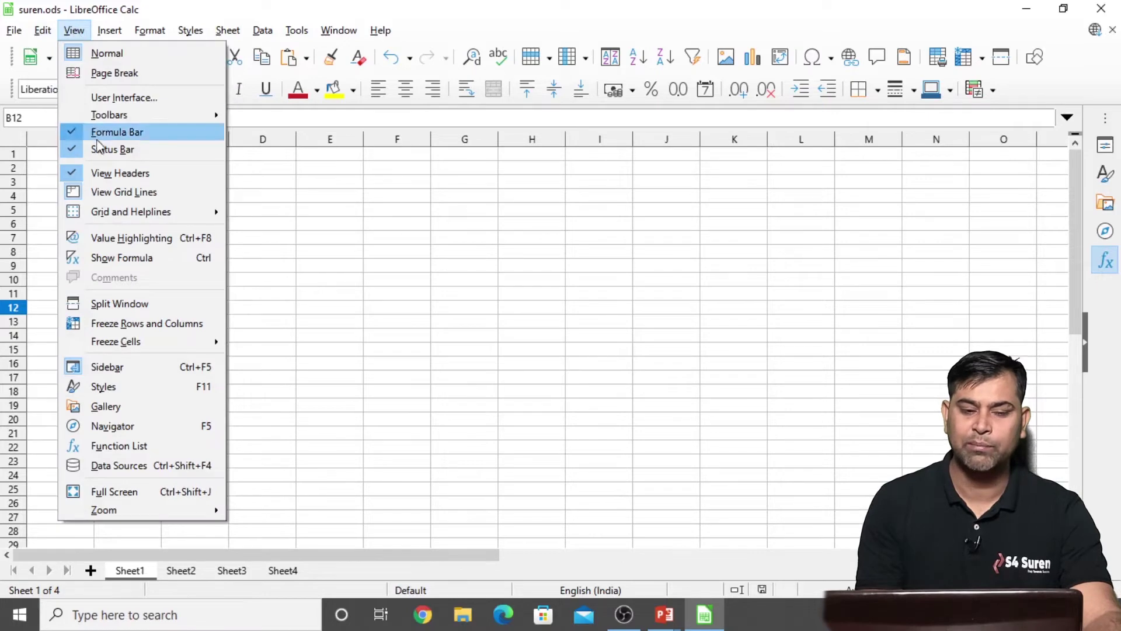
pyautogui.moveTo(150, 40)
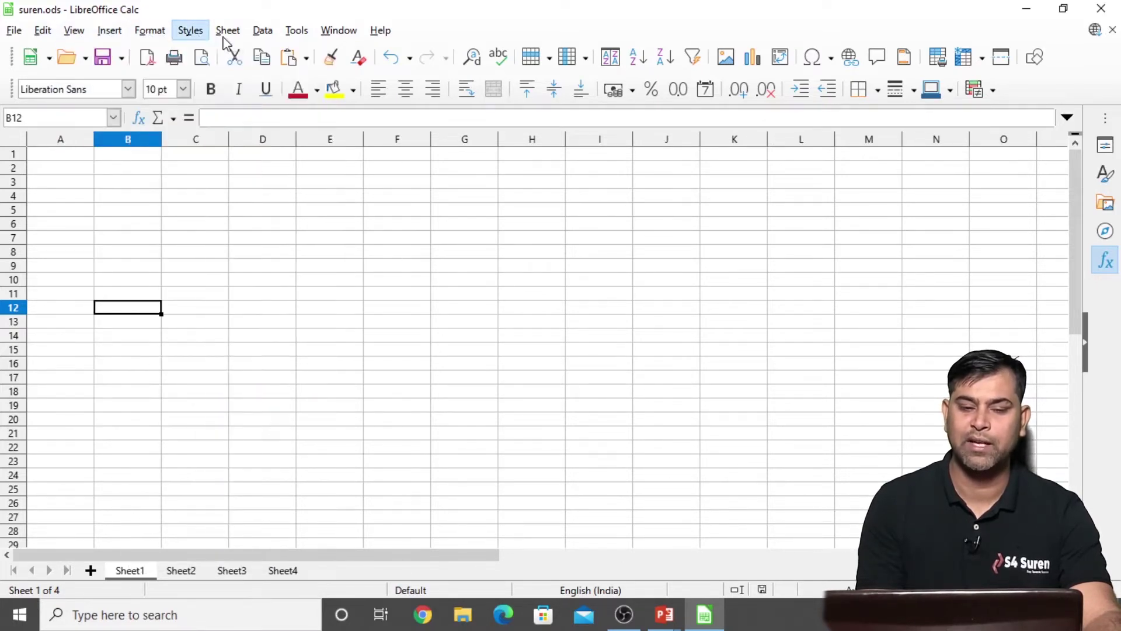
pyautogui.moveTo(229, 41)
pyautogui.moveTo(338, 36)
pyautogui.click(456, 30)
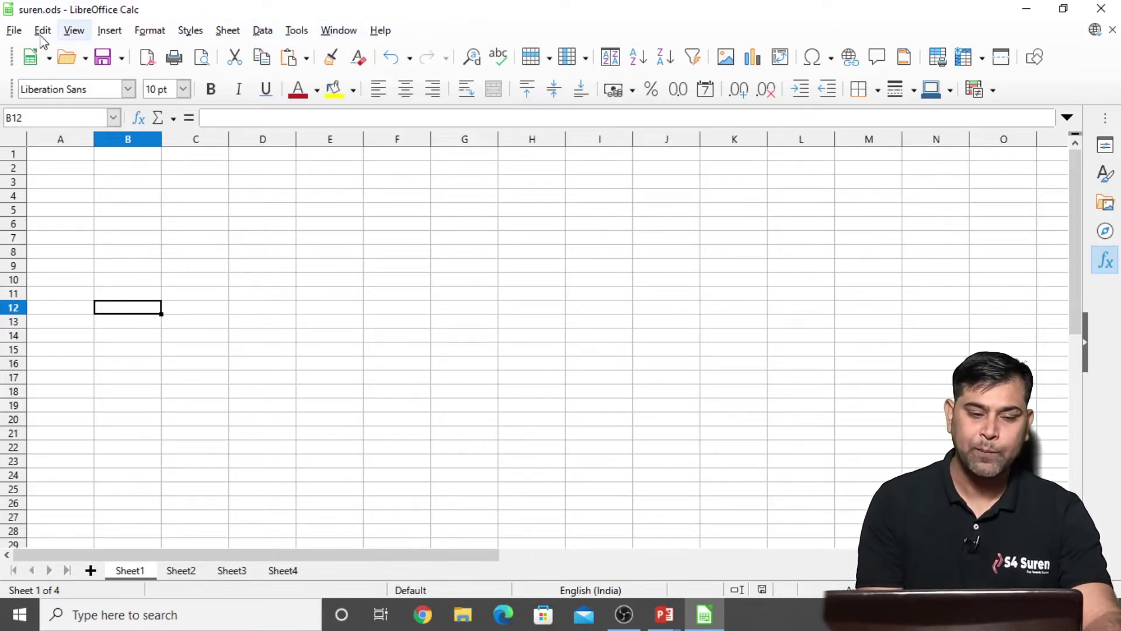
# Step: Detach the Standard toolbar so it floats over the sheet, and dock it back in the row above the formatting toolbar
pyautogui.moveTo(10, 56); pyautogui.dragTo(76, 221)
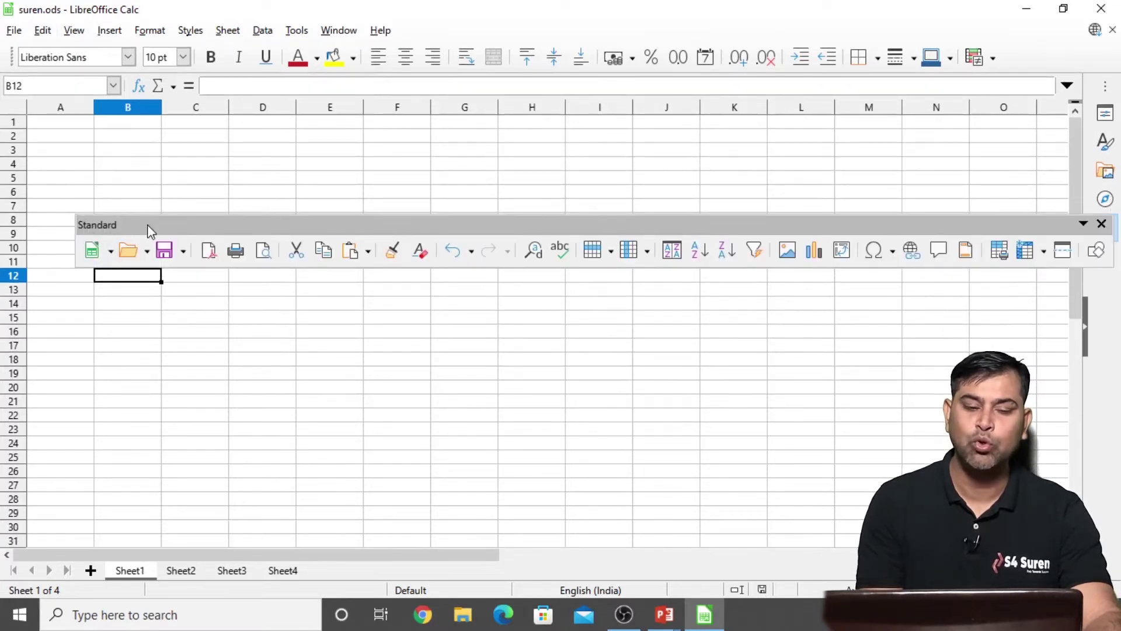
pyautogui.moveTo(205, 227); pyautogui.dragTo(115, 56)
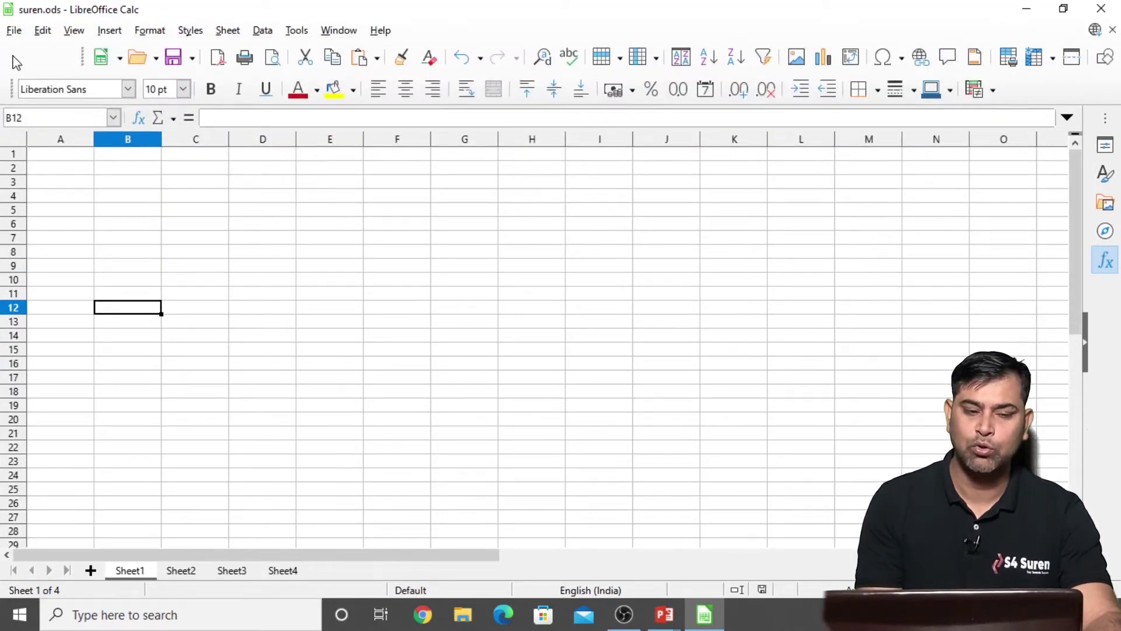
pyautogui.moveTo(83, 58); pyautogui.dragTo(13, 56)
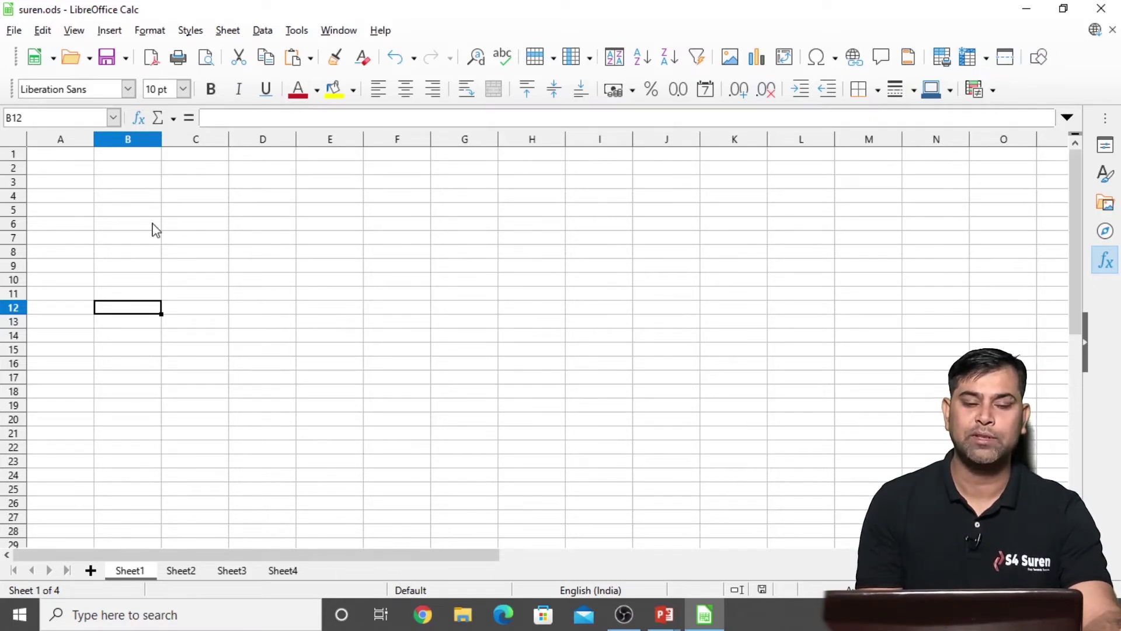
# Step: Enter the text "asdasd" in cell C6 of Sheet1
pyautogui.click(226, 228)
pyautogui.write('asd')
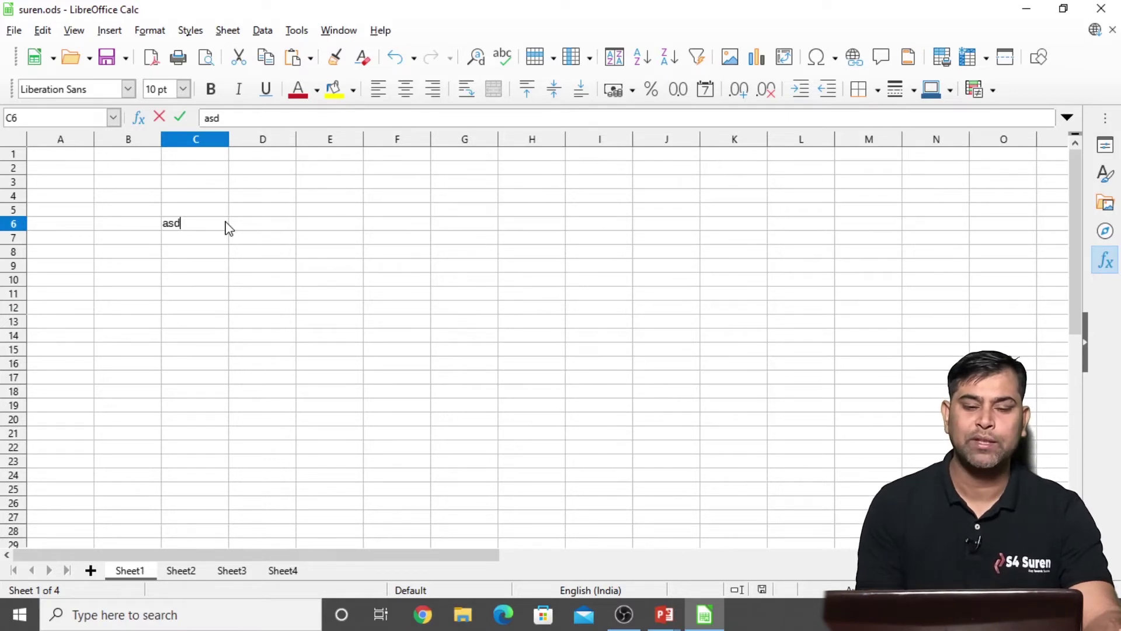
pyautogui.write('asd')
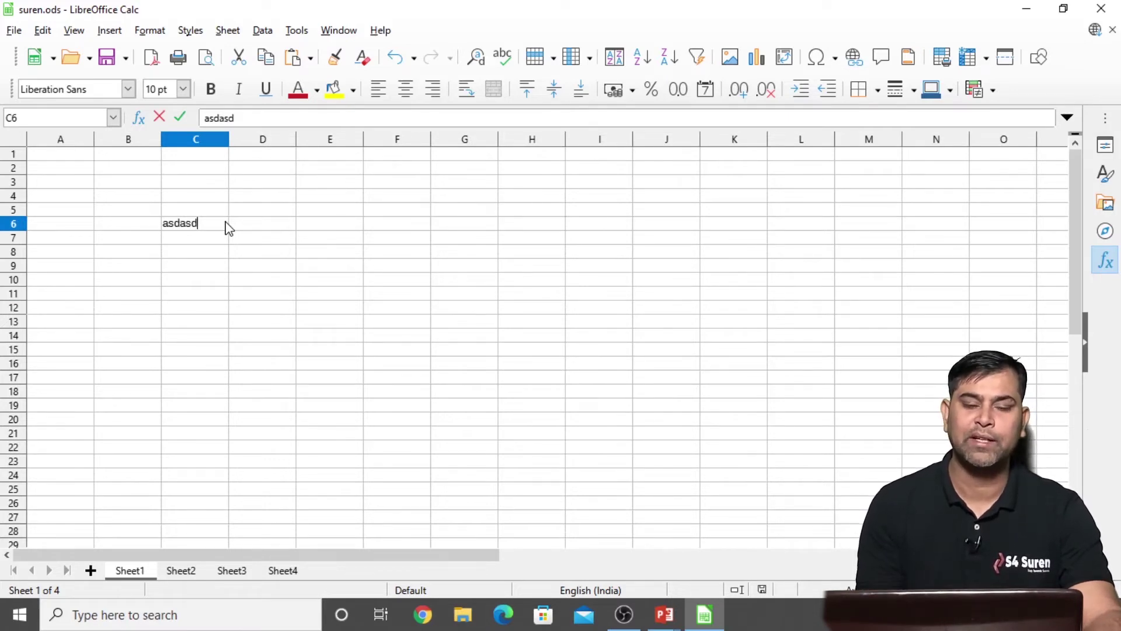
pyautogui.press('Return')
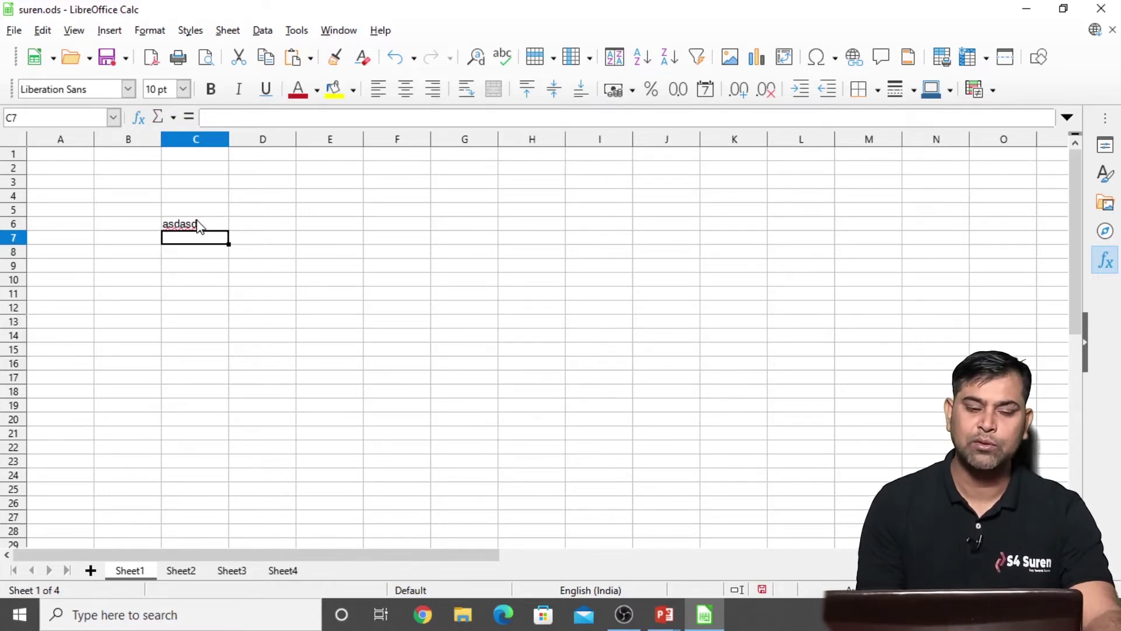
pyautogui.click(198, 227)
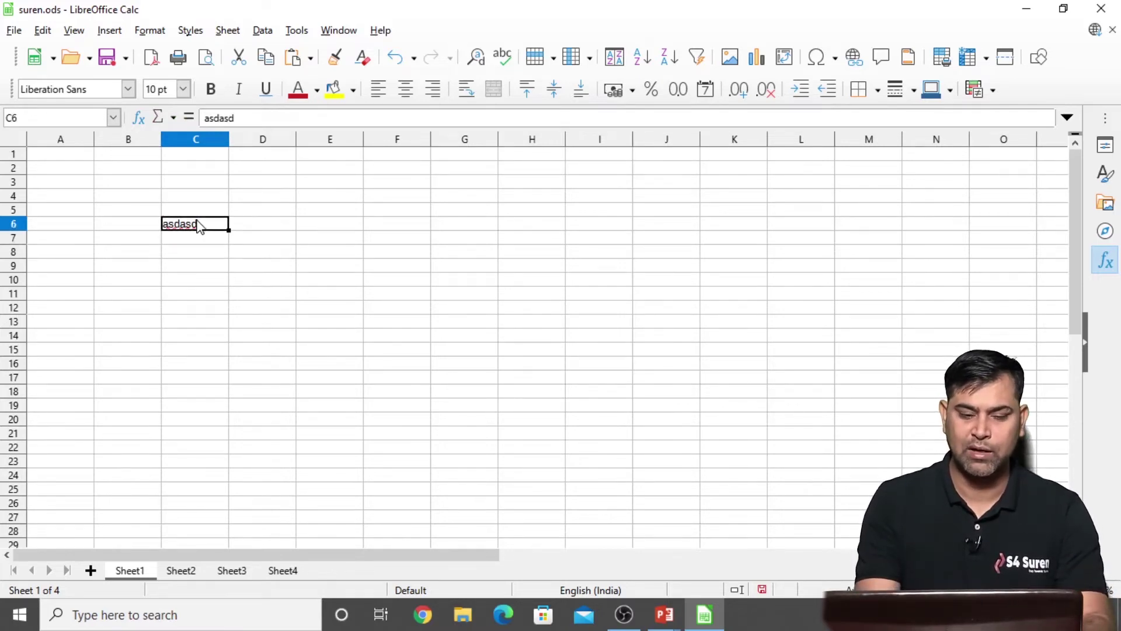
pyautogui.press('BackSpace')
pyautogui.press('Escape')
pyautogui.click(185, 266)
# Step: Replace the text in C6 with Hindi, and enter 98, 97, 95 and 64 in the cells below it
pyautogui.click(183, 229)
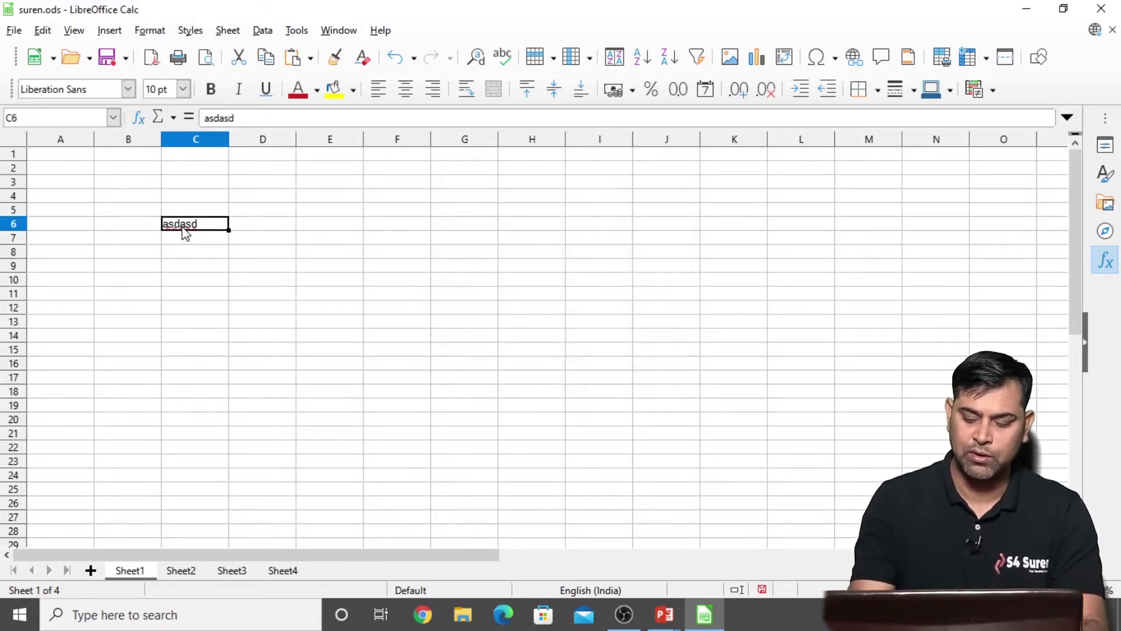
pyautogui.write('Hindi')
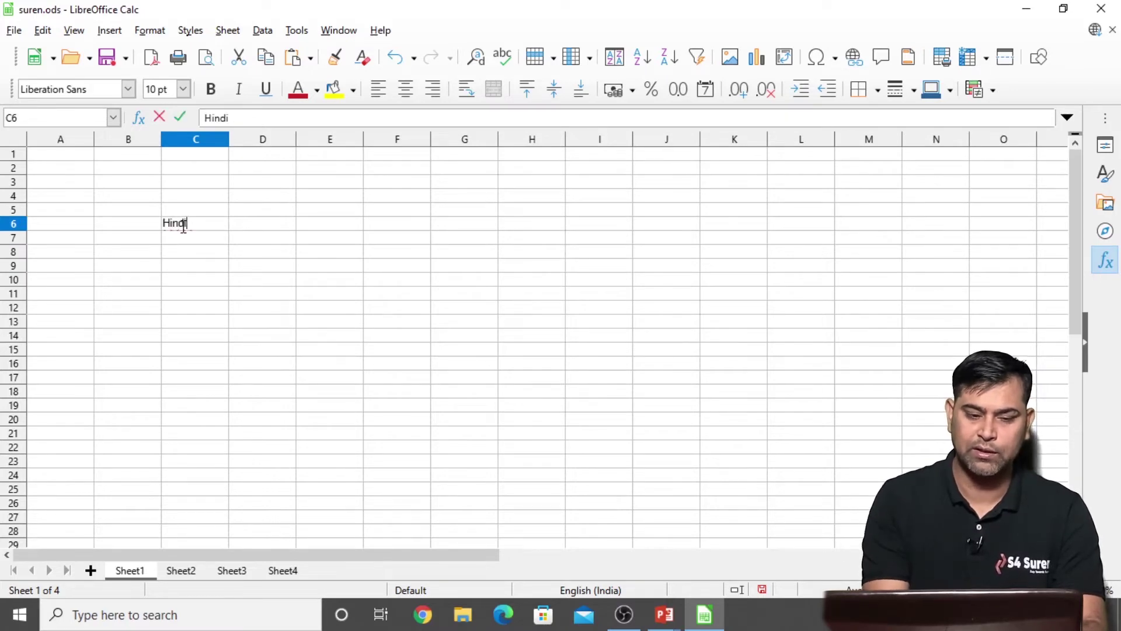
pyautogui.press('Return')
pyautogui.write('98')
pyautogui.press('Return')
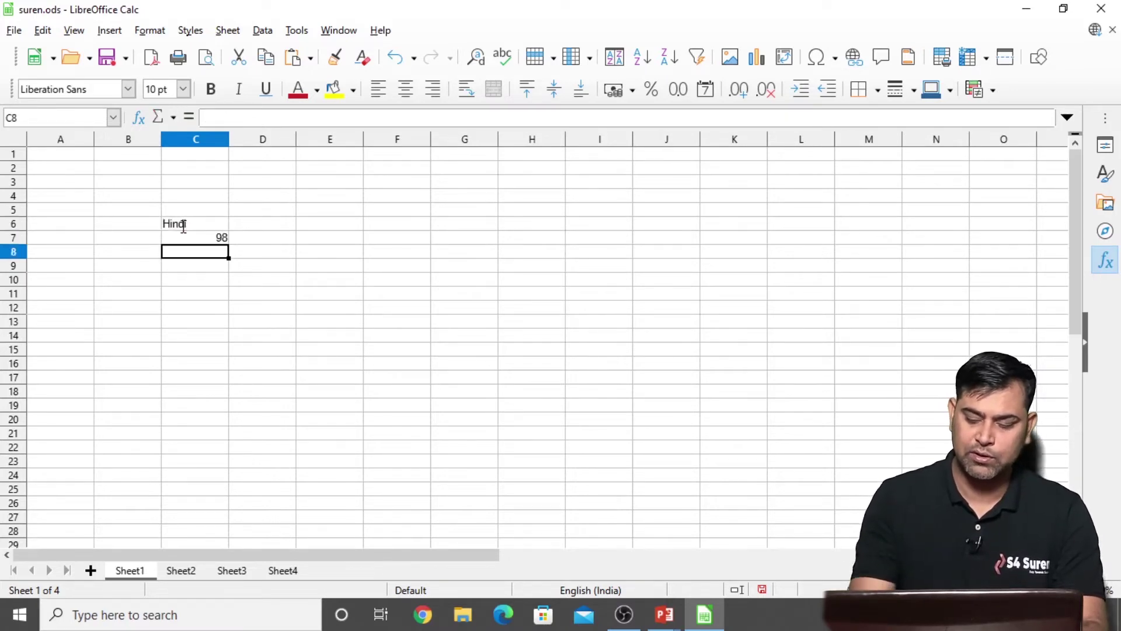
pyautogui.write('97')
pyautogui.press('Return')
pyautogui.write('95')
pyautogui.press('Return')
pyautogui.write('64')
pyautogui.press('Return')
# Step: Set the font size of C6:C10 to 28 pt and widen column C beyond its contents
pyautogui.press('Up')
pyautogui.press('Up')
pyautogui.press('Up')
pyautogui.press('Up')
pyautogui.press('Up')
pyautogui.moveTo(183, 226); pyautogui.dragTo(198, 279)
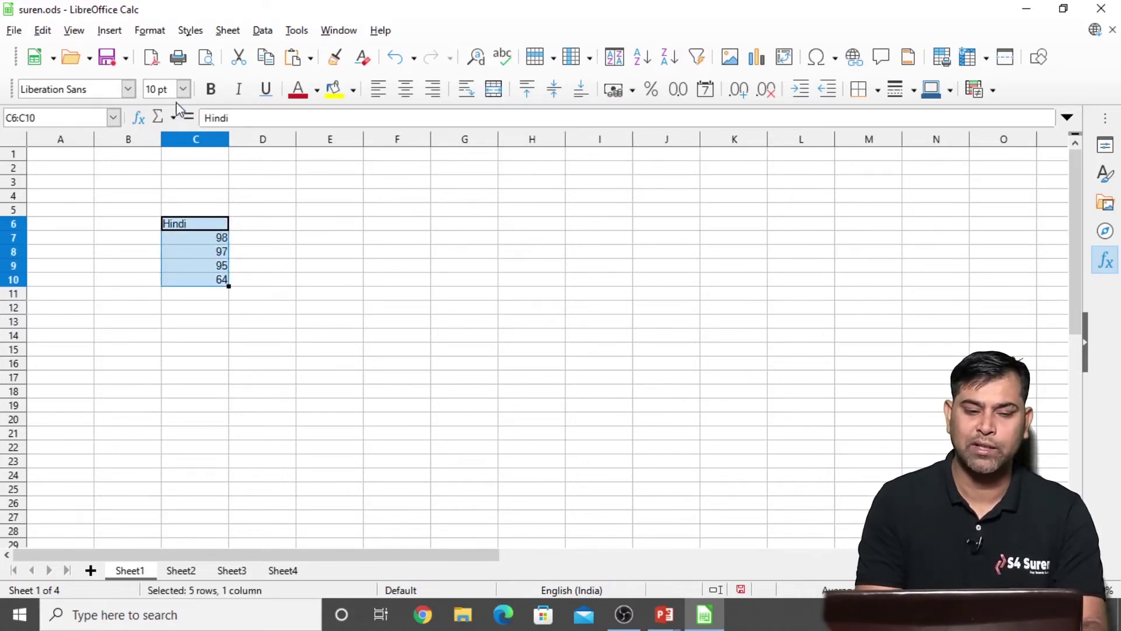
pyautogui.click(183, 89)
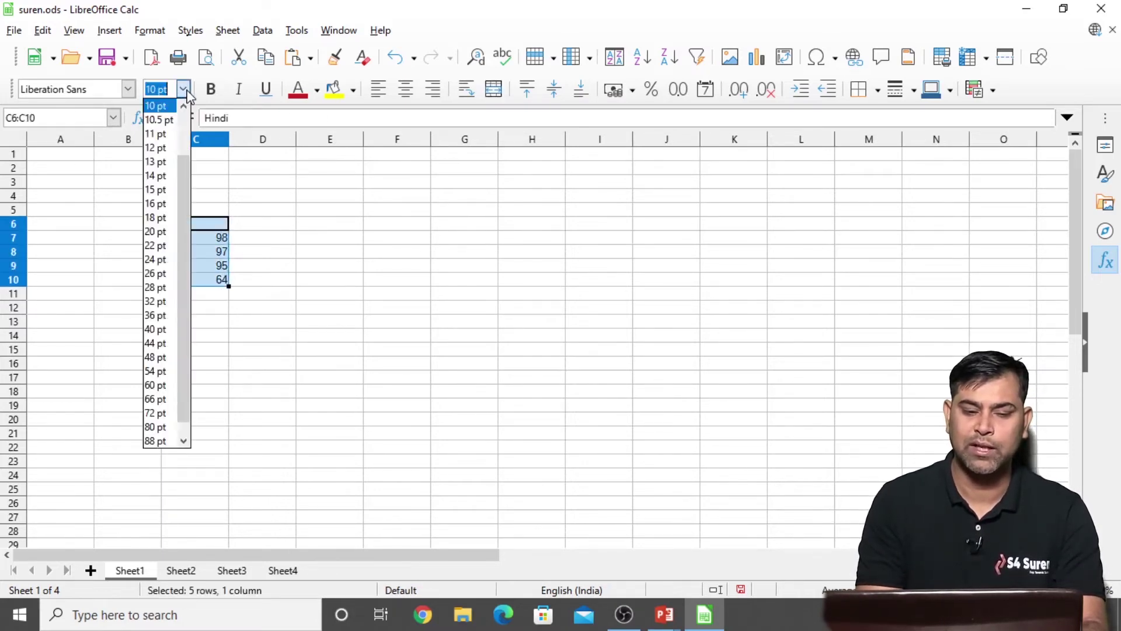
pyautogui.click(165, 288)
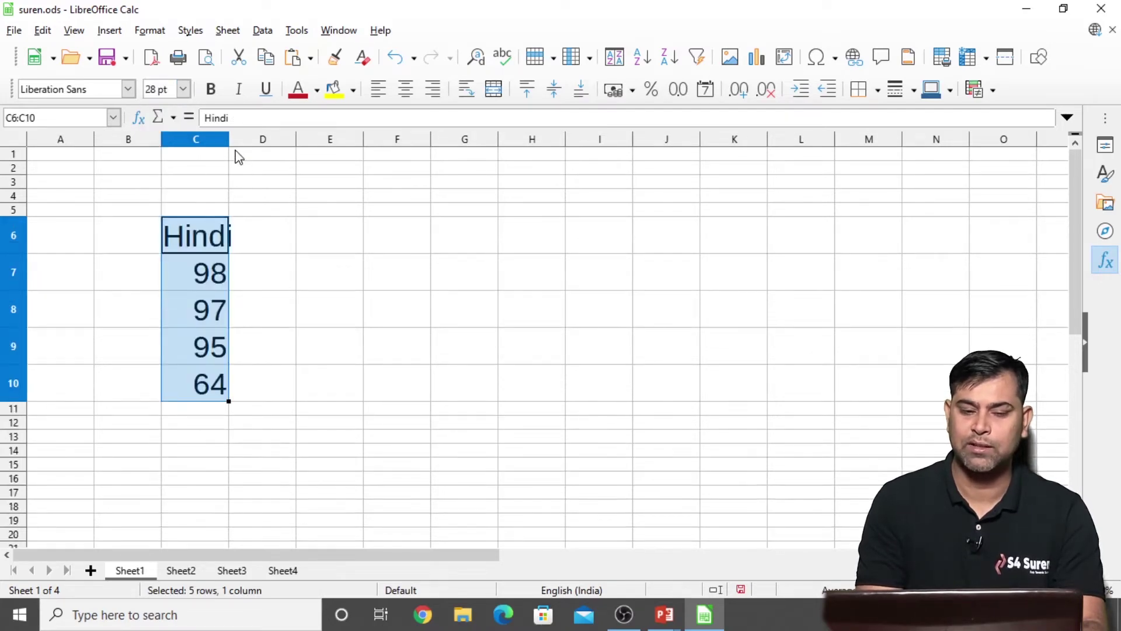
pyautogui.doubleClick(229, 137)
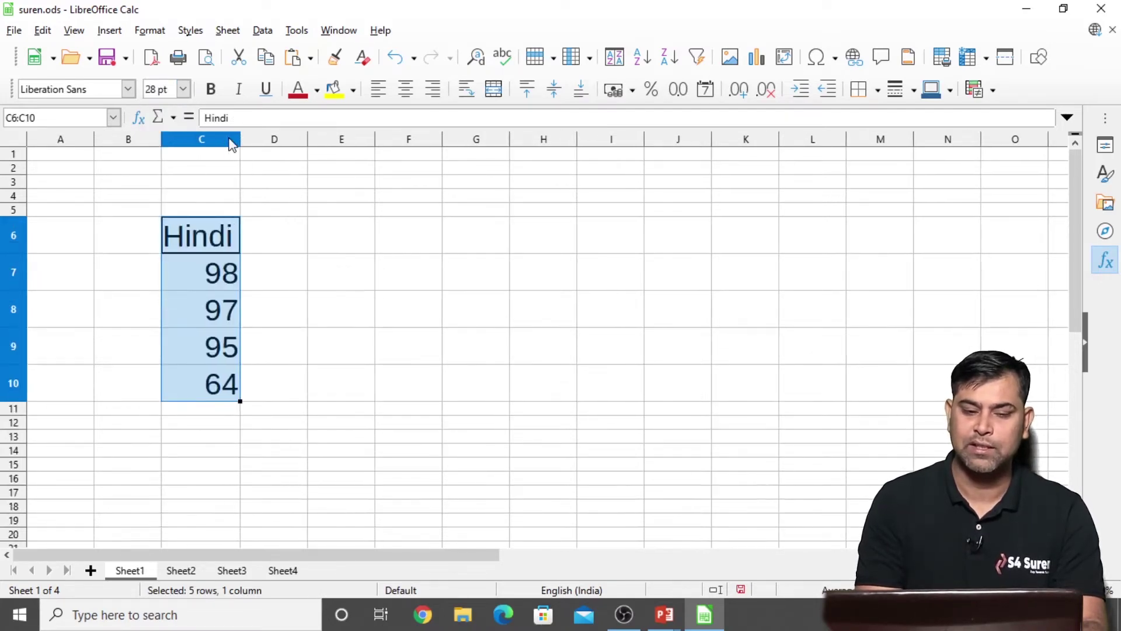
pyautogui.moveTo(240, 140); pyautogui.dragTo(283, 139)
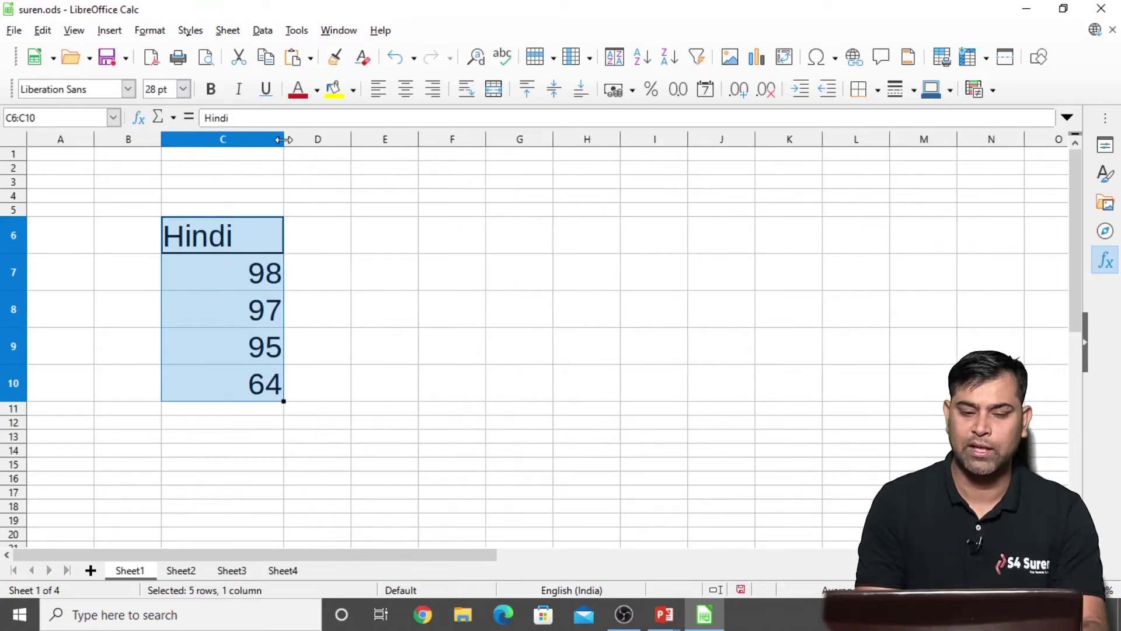
# Step: Format C7 with the Dark Red 2 font color, a yellow background, bold and the Lucida Calligraphy font
pyautogui.click(231, 286)
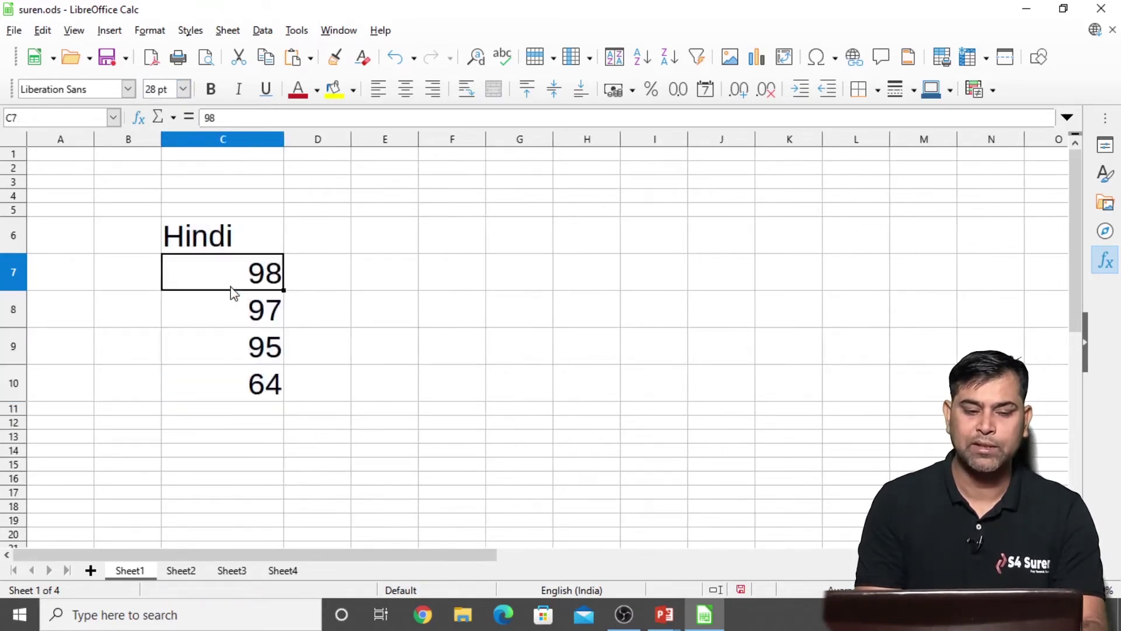
pyautogui.click(298, 90)
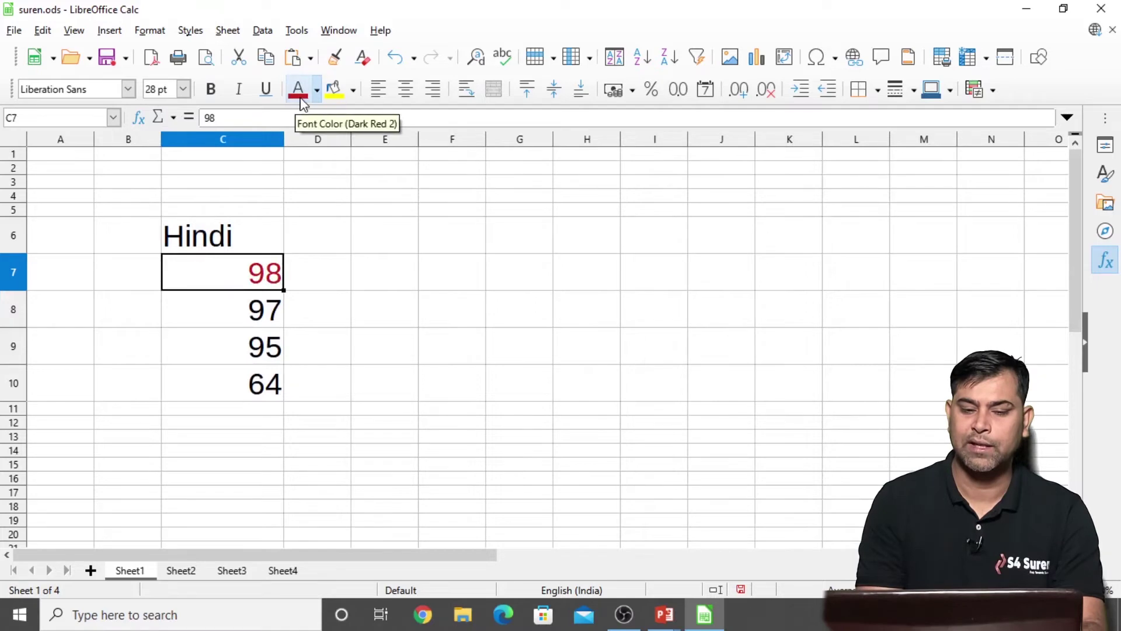
pyautogui.click(334, 90)
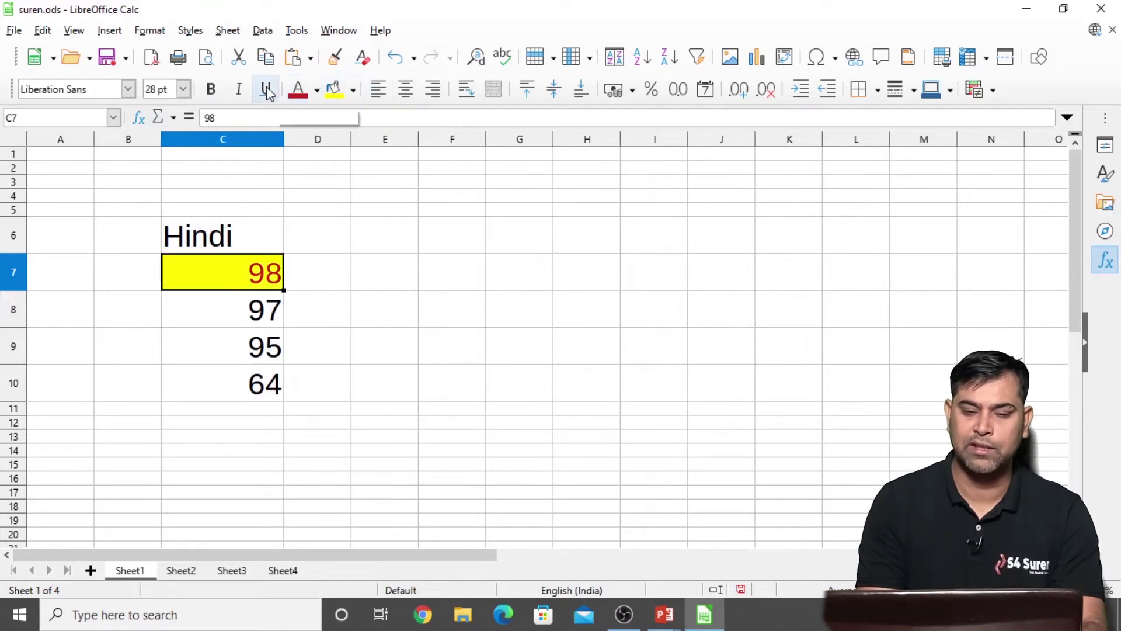
pyautogui.click(210, 90)
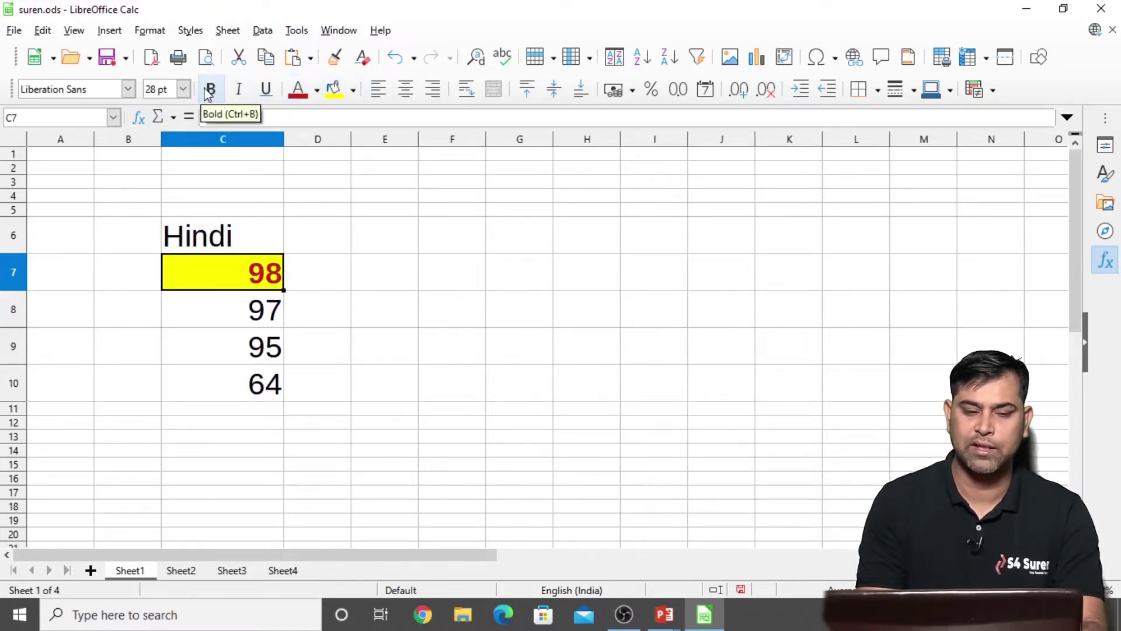
pyautogui.click(129, 93)
pyautogui.click(128, 91)
pyautogui.click(129, 91)
pyautogui.click(129, 90)
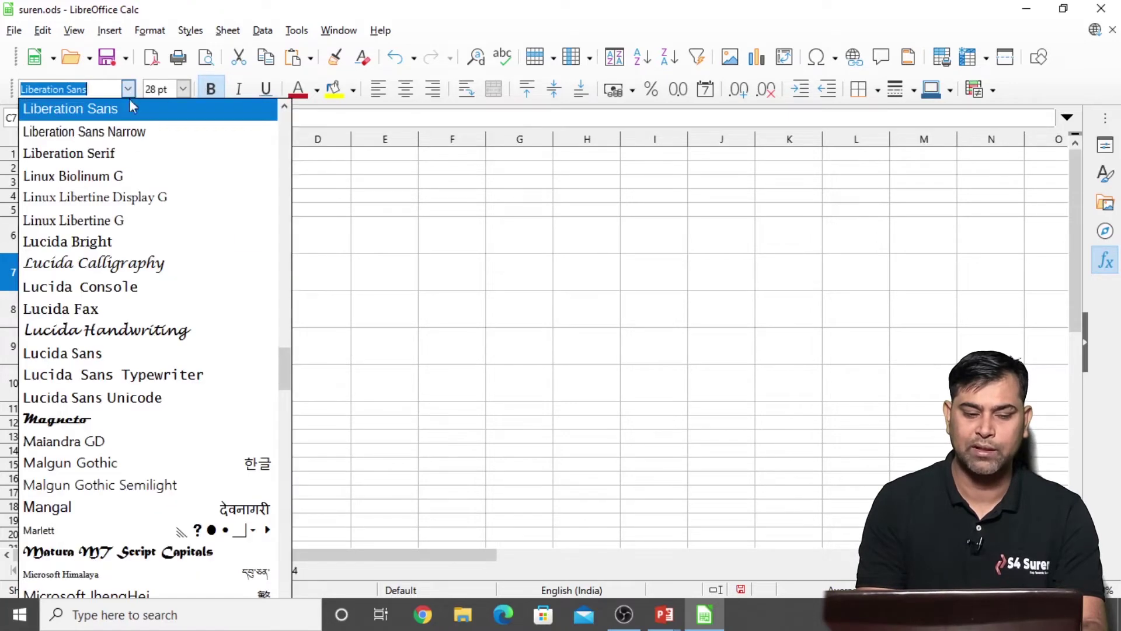
pyautogui.click(97, 268)
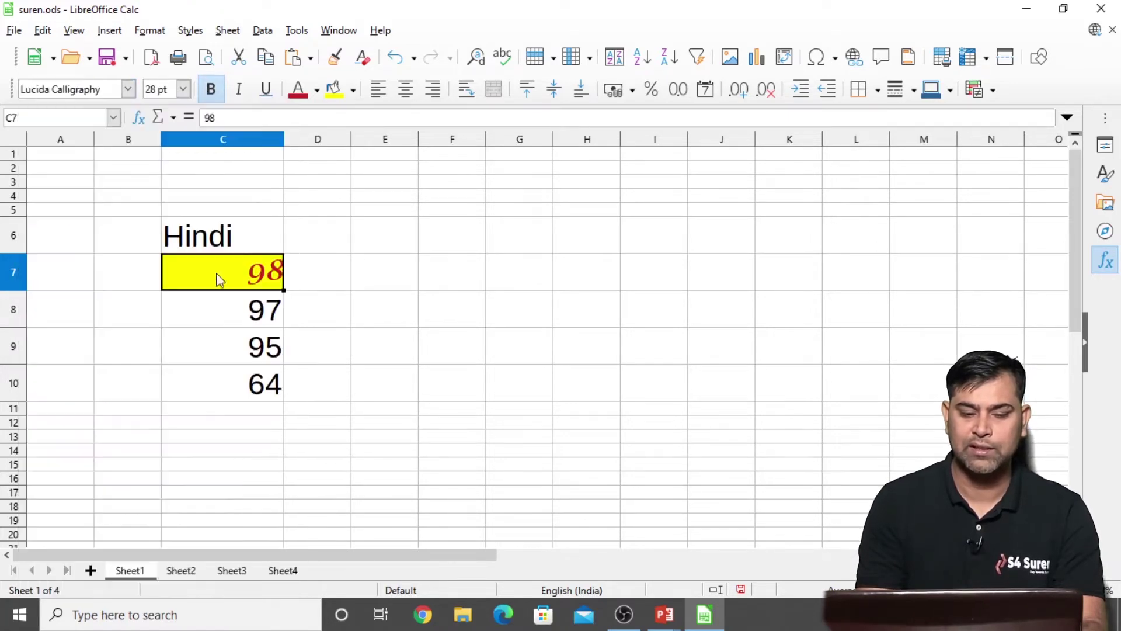
# Step: Try left and center alignment on the value in C7, and leave it right-aligned
pyautogui.click(411, 304)
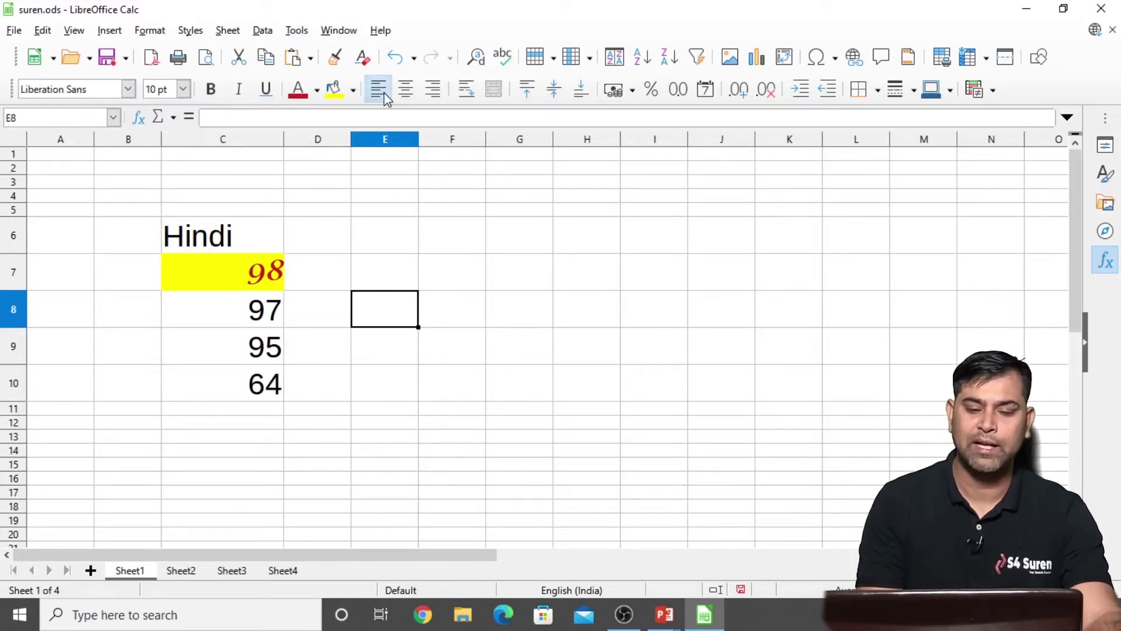
pyautogui.click(405, 91)
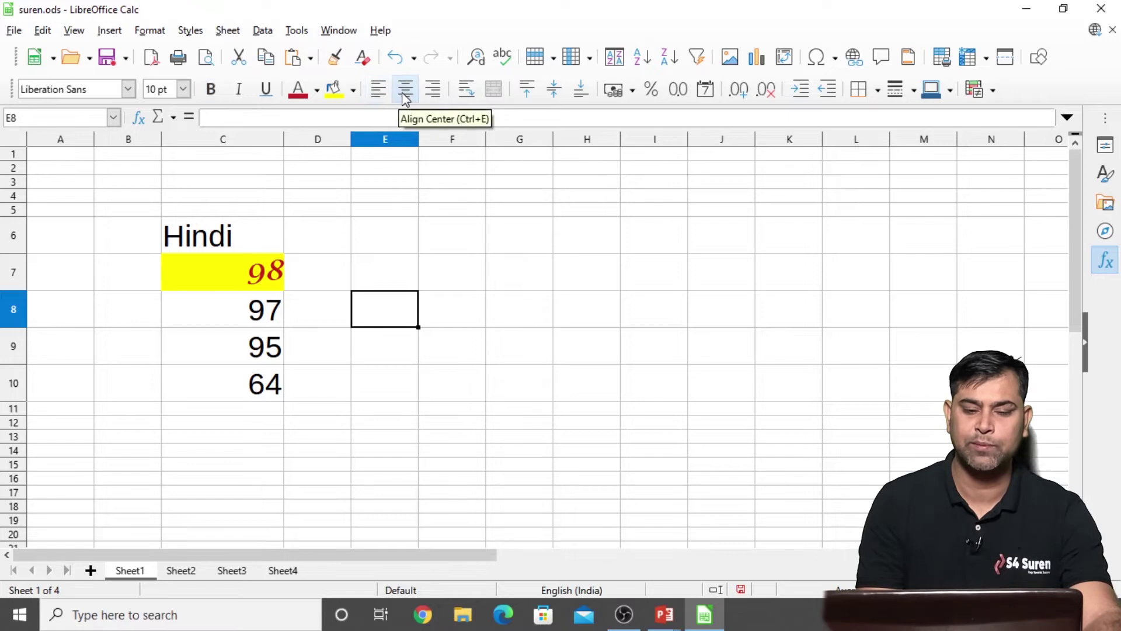
pyautogui.click(234, 286)
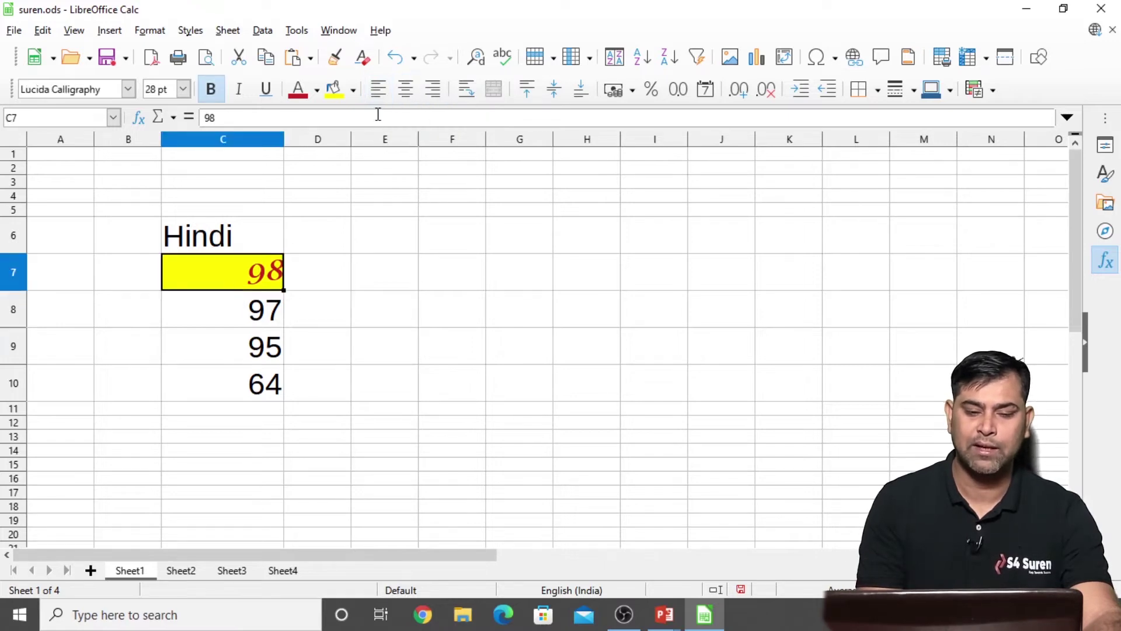
pyautogui.click(379, 97)
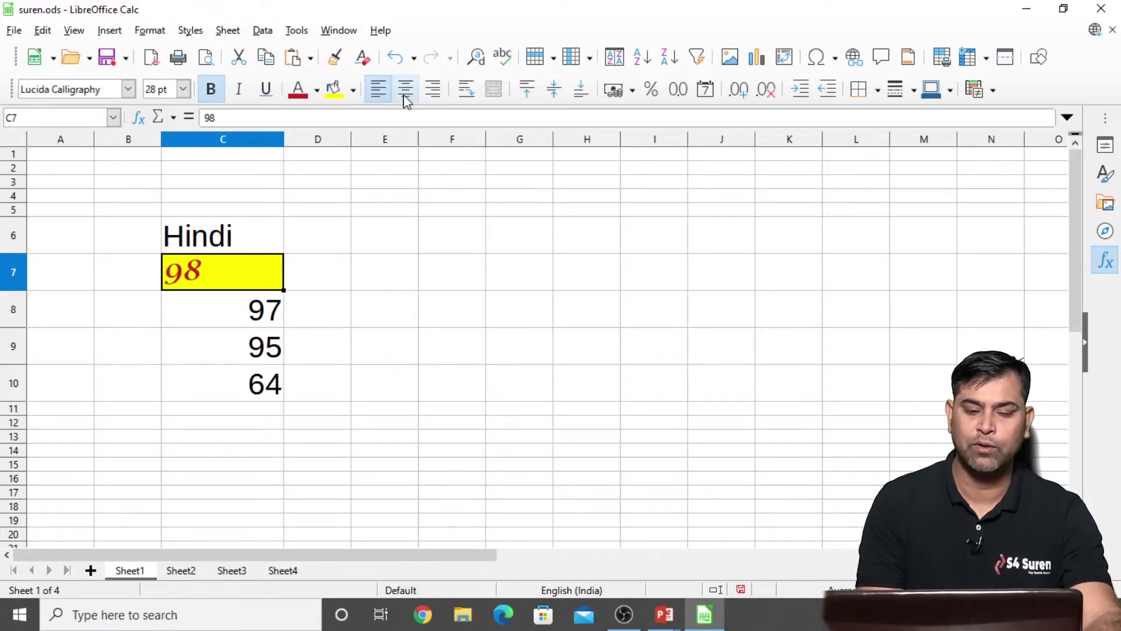
pyautogui.click(407, 96)
pyautogui.click(432, 91)
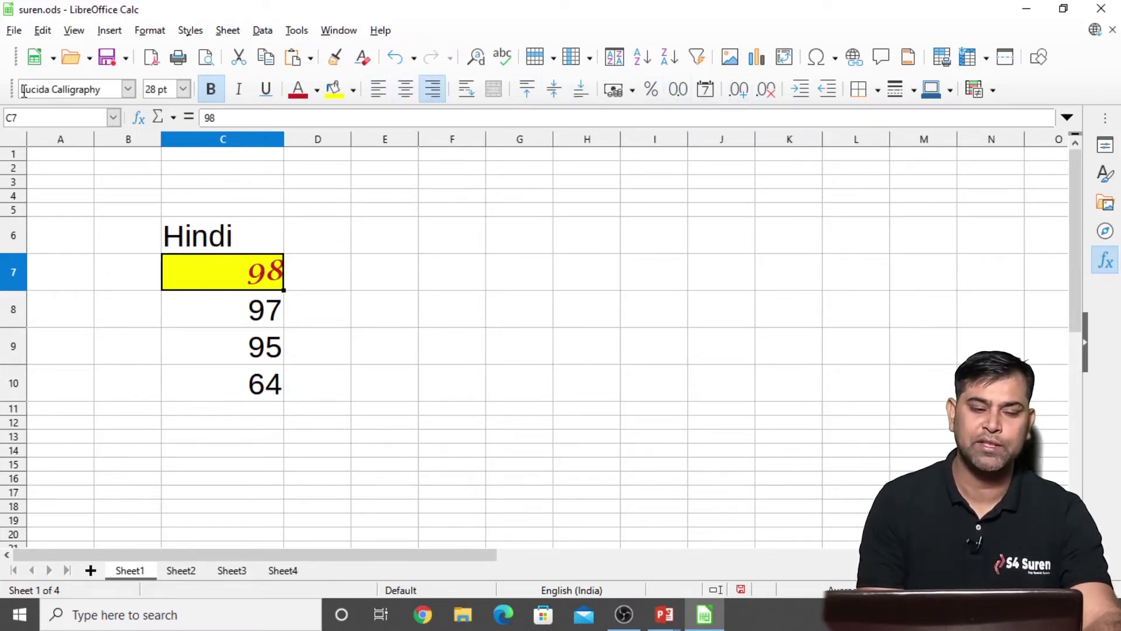
# Step: Move the formatting toolbar slightly within its row, and select the whole of column D and row 6 in turn
pyautogui.moveTo(6, 95)
pyautogui.mouseDown()
pyautogui.moveTo(56, 228)
pyautogui.moveTo(100, 153)
pyautogui.moveTo(53, 92)
pyautogui.moveTo(45, 46)
pyautogui.moveTo(50, 55)
pyautogui.moveTo(7, 74)
pyautogui.mouseUp()
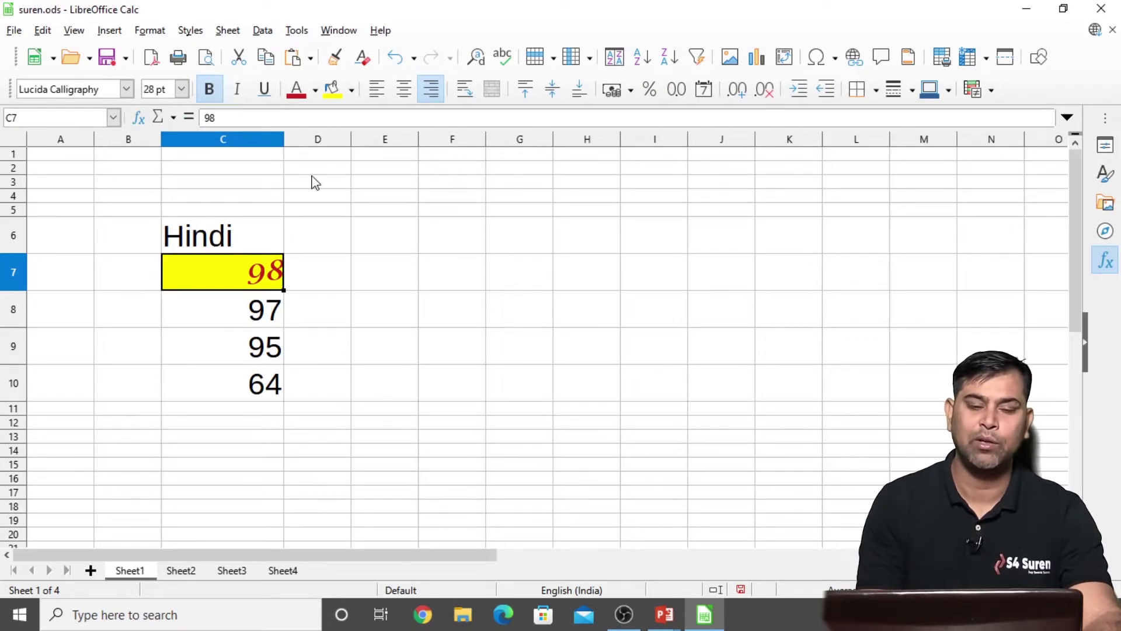
pyautogui.click(318, 140)
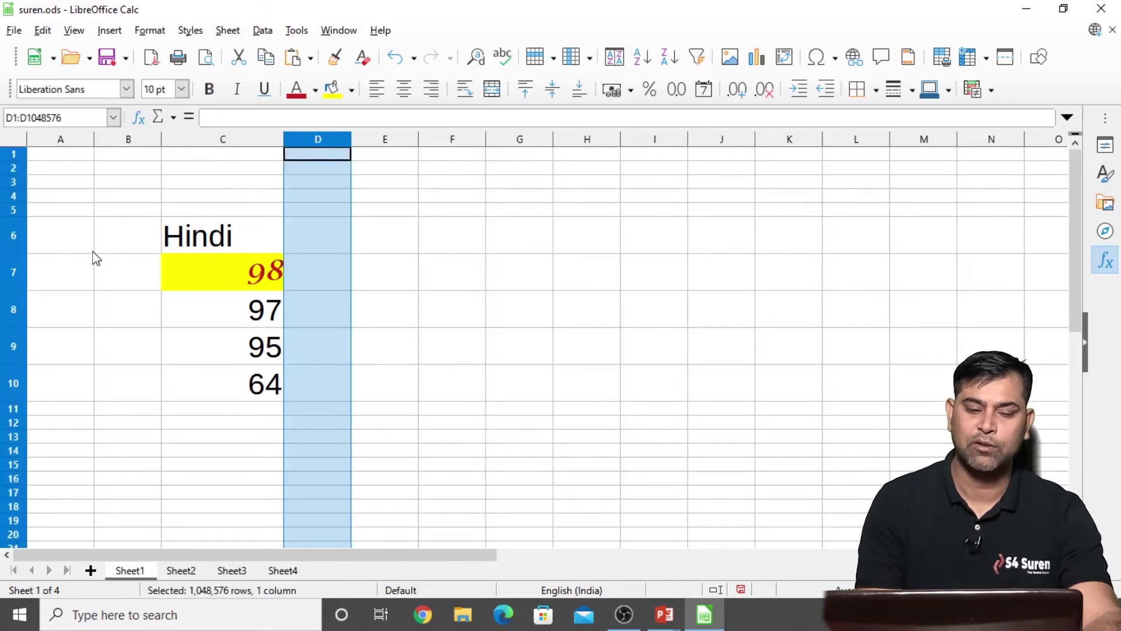
pyautogui.click(14, 241)
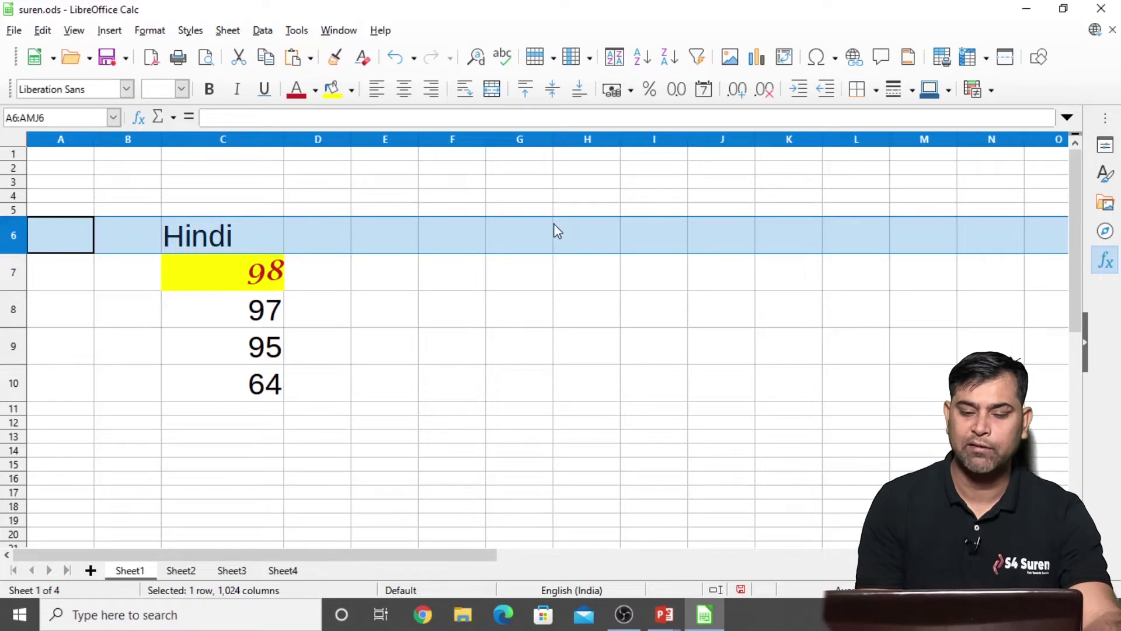
# Step: For cell H6, browse the full function list in the Function Wizard and view the quick functions offered by Select Function
pyautogui.click(586, 232)
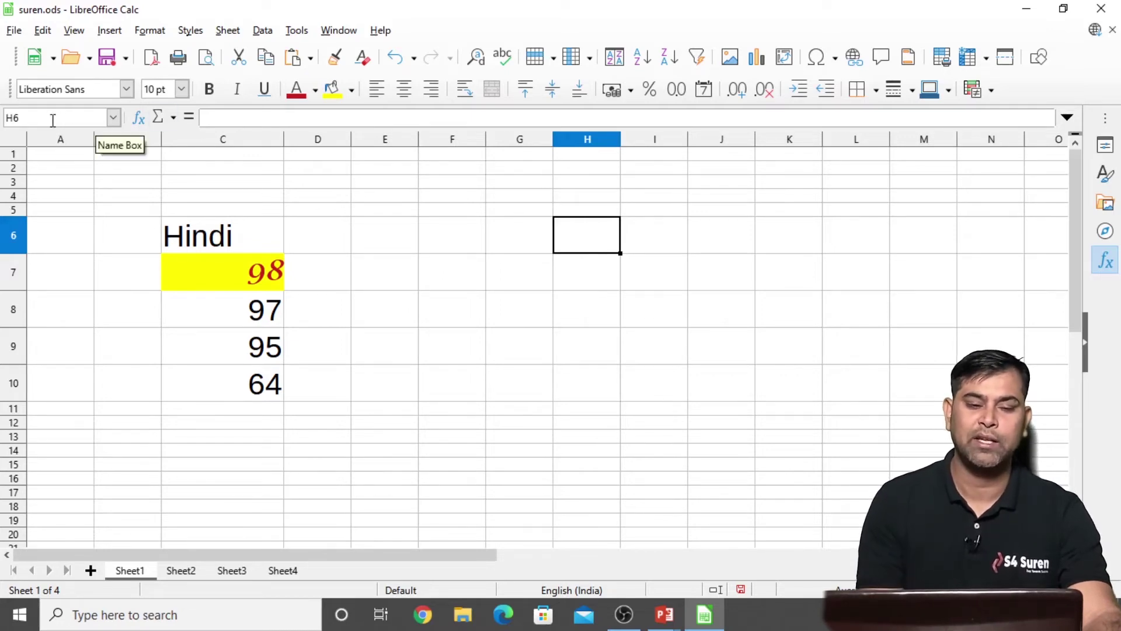
pyautogui.click(140, 119)
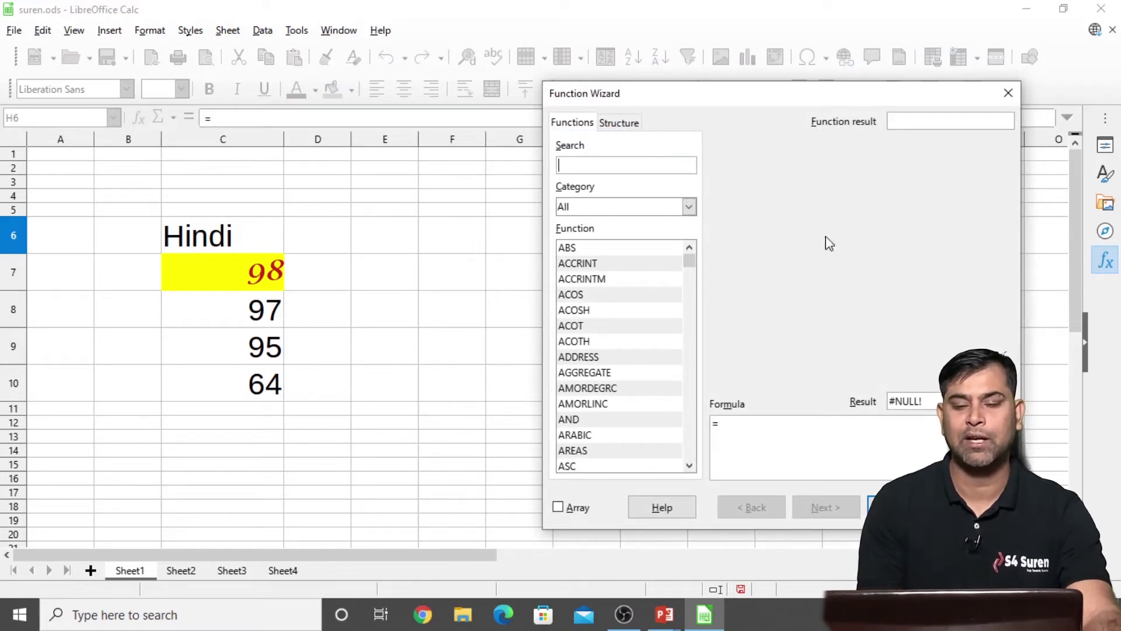
pyautogui.click(691, 465)
pyautogui.click(690, 466)
pyautogui.click(690, 465)
pyautogui.click(690, 465)
pyautogui.click(691, 465)
pyautogui.click(690, 466)
pyautogui.click(691, 465)
pyautogui.click(690, 466)
pyautogui.click(691, 465)
pyautogui.click(691, 465)
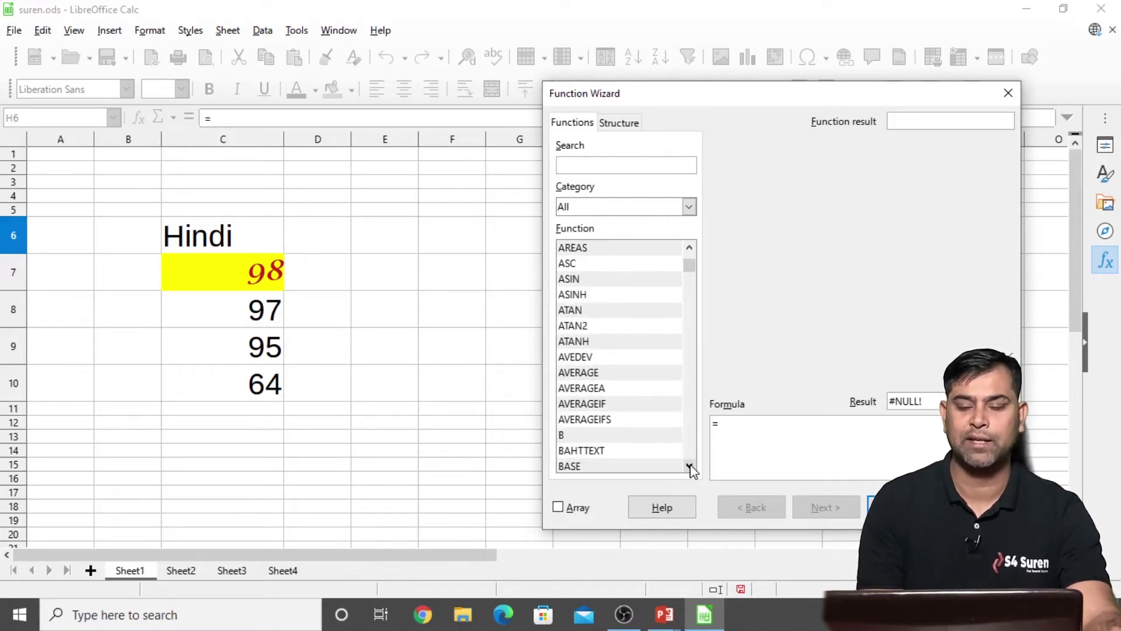
pyautogui.click(1008, 93)
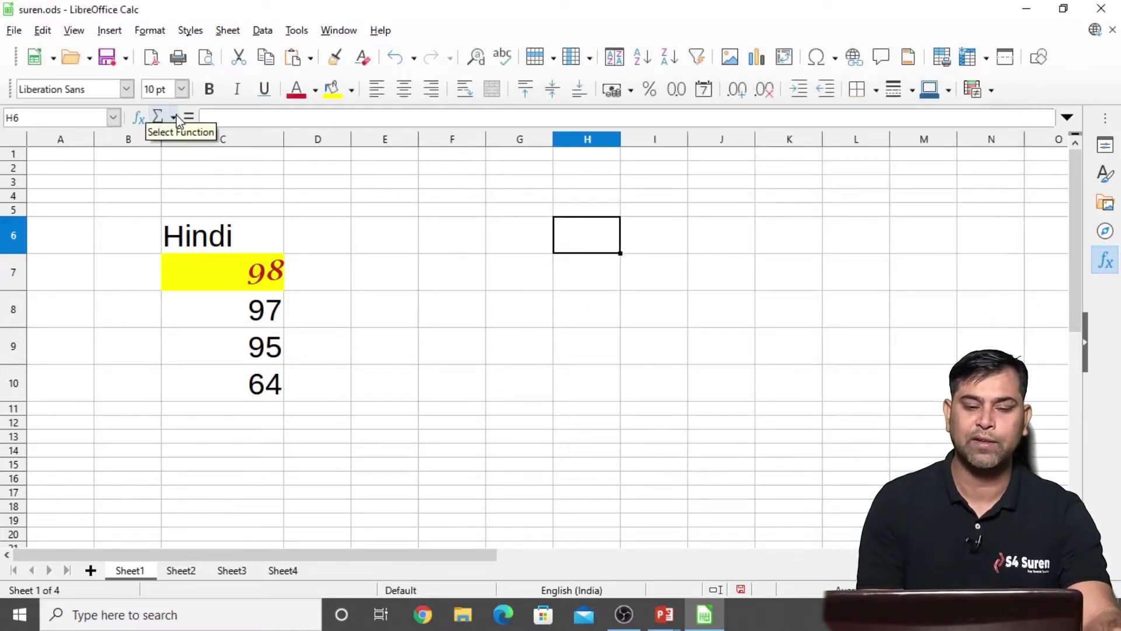
pyautogui.click(174, 118)
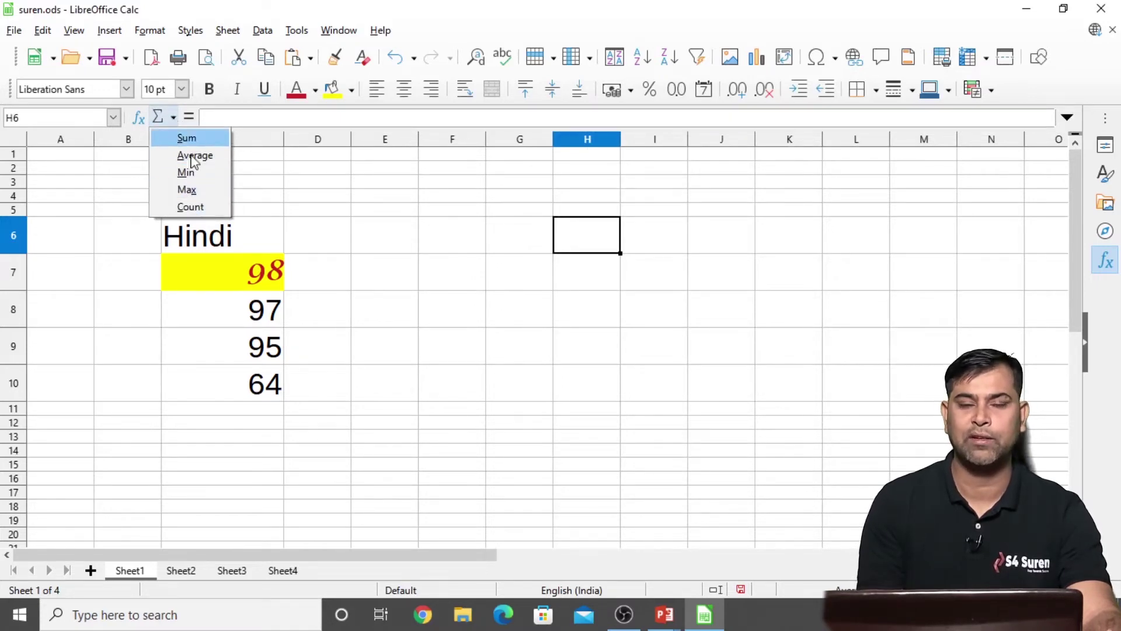
pyautogui.click(333, 241)
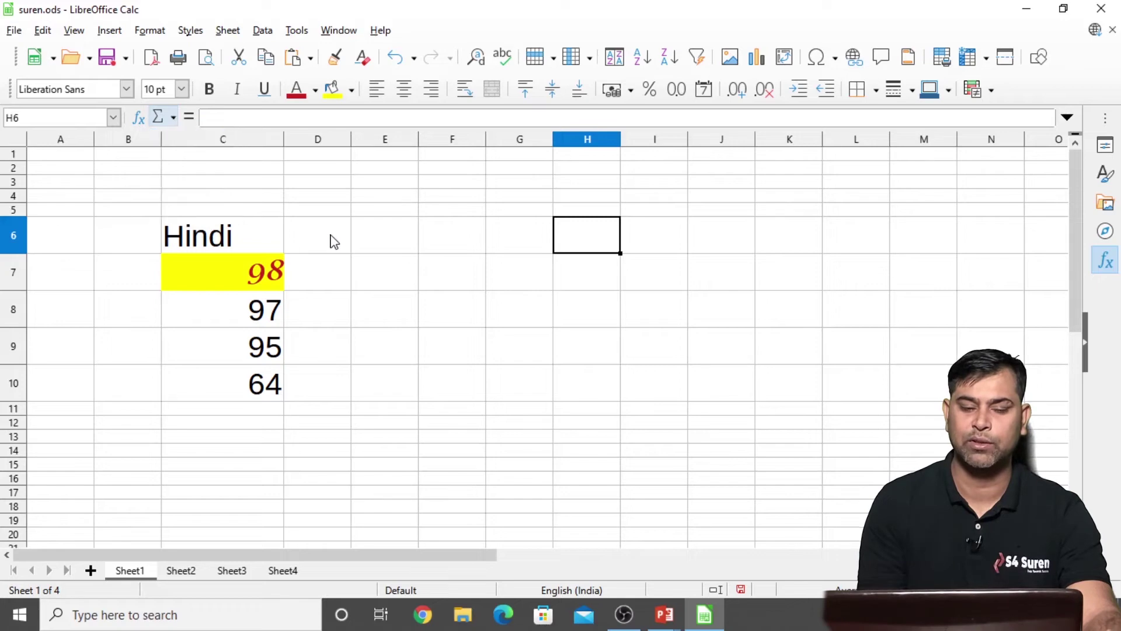
# Step: Enter the formula =c7+c8+c9 in cell H6
pyautogui.click(189, 119)
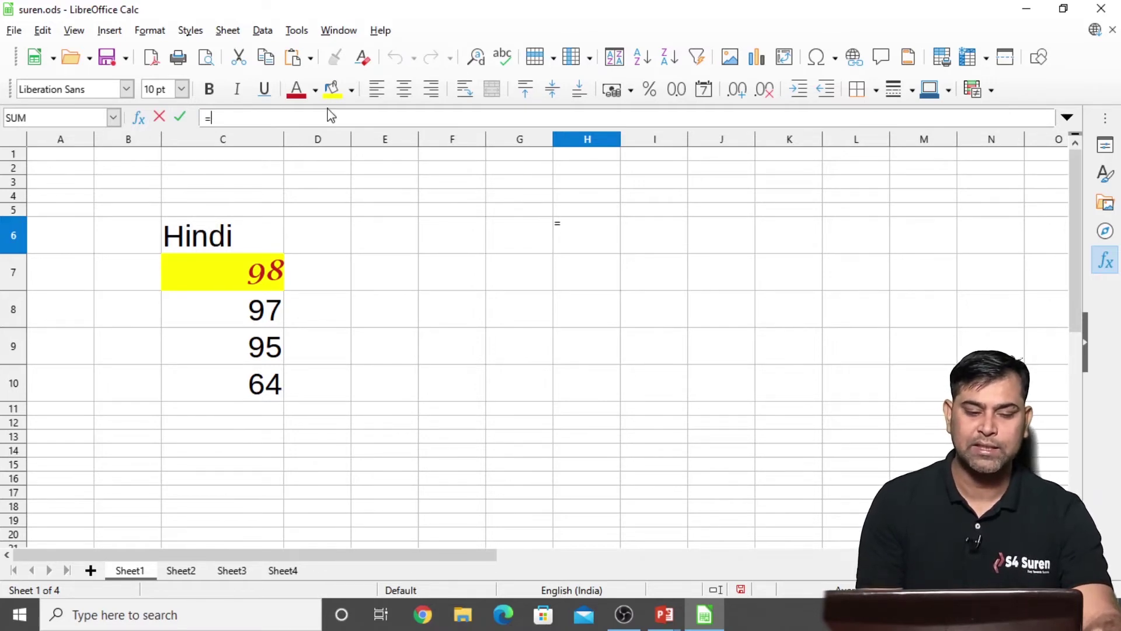
pyautogui.write('c')
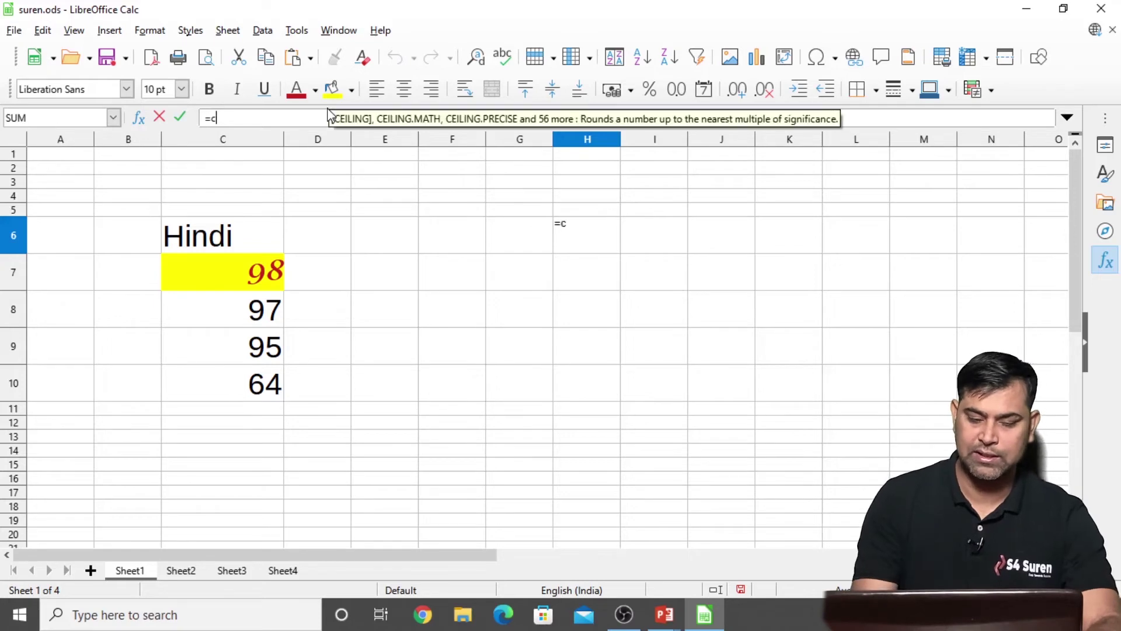
pyautogui.write('7+')
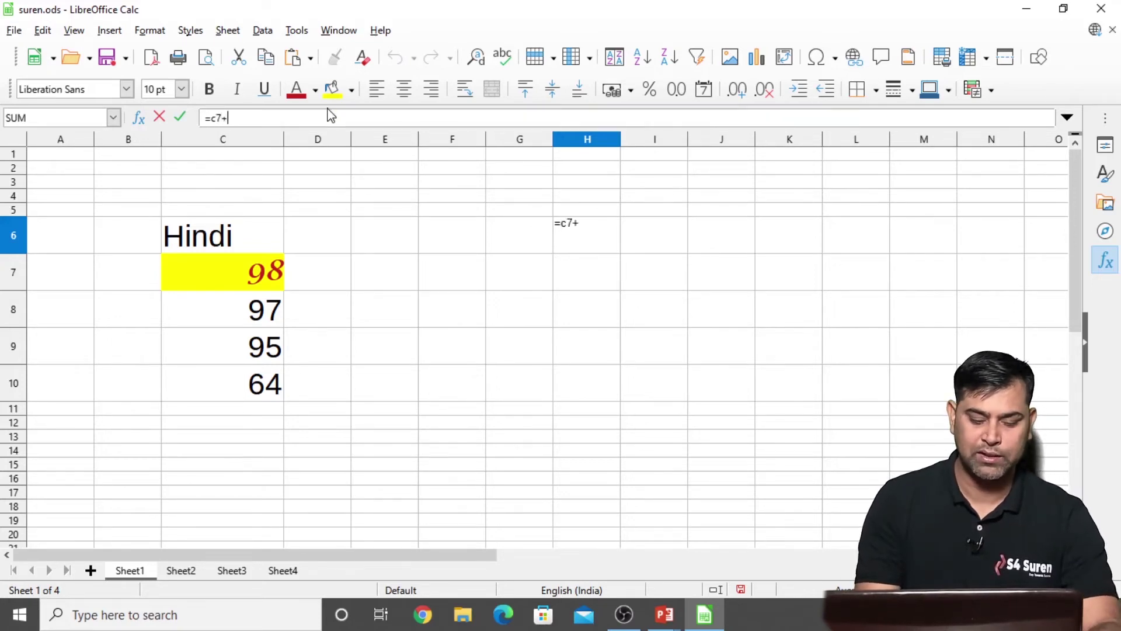
pyautogui.write('c8c')
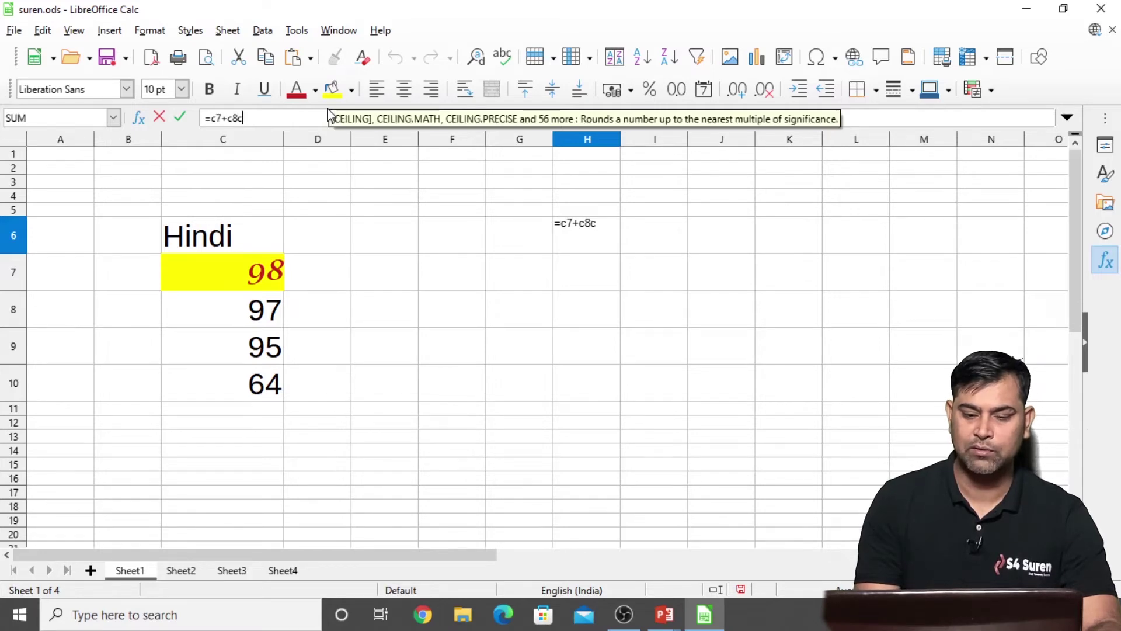
pyautogui.press('BackSpace')
pyautogui.write('+c9')
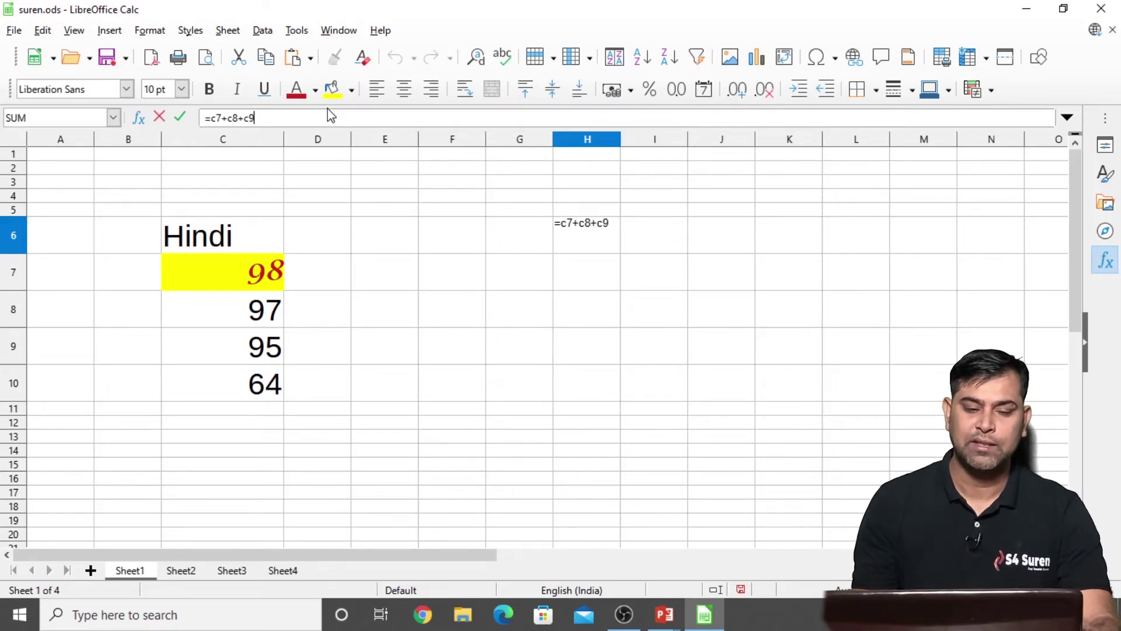
pyautogui.press('Return')
# Step: Complete the formula in cell H6, apply the dark red font color to it and enlarge its font size
pyautogui.press('Up')
pyautogui.click(296, 89)
pyautogui.click(182, 90)
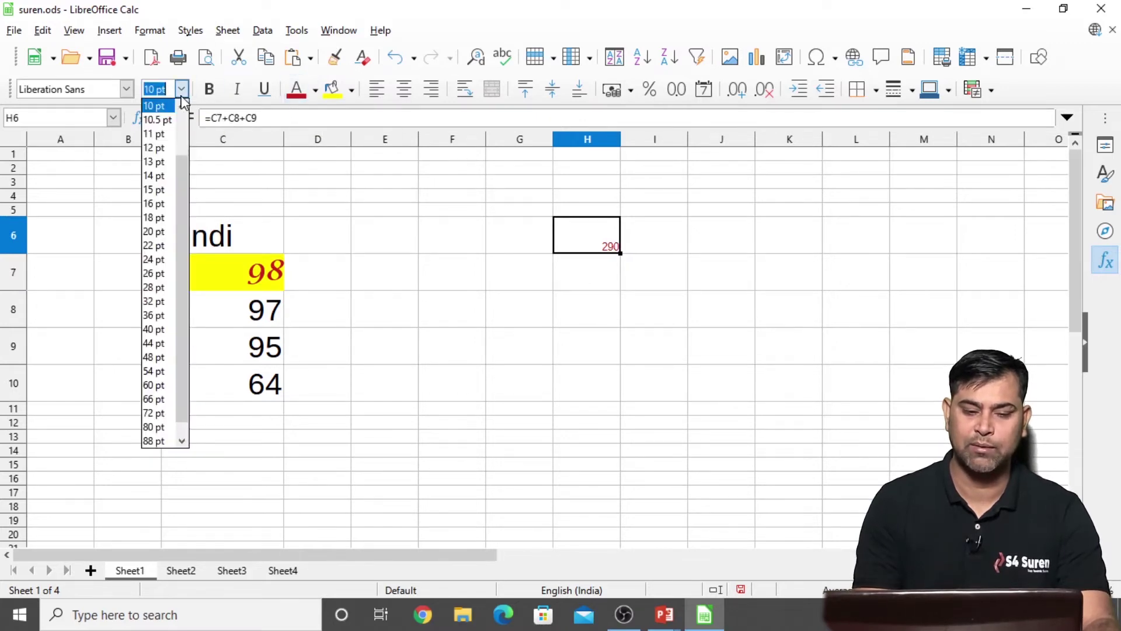
pyautogui.click(163, 253)
pyautogui.click(646, 361)
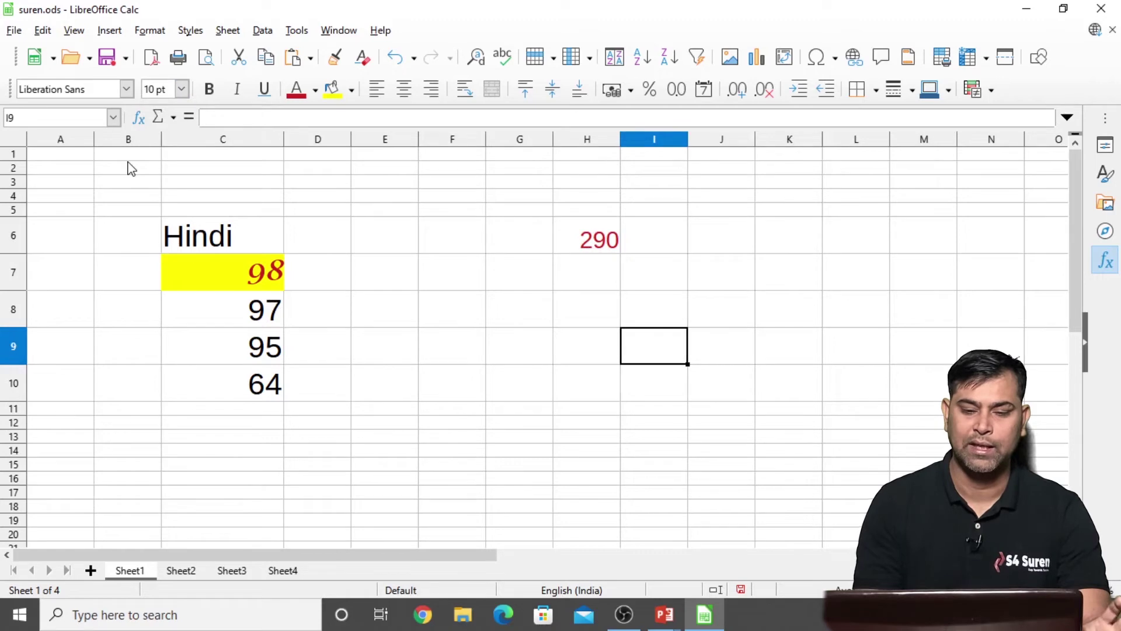
# Step: Select the whole of columns A, B and C in turn, and return to column A
pyautogui.click(57, 140)
pyautogui.click(125, 139)
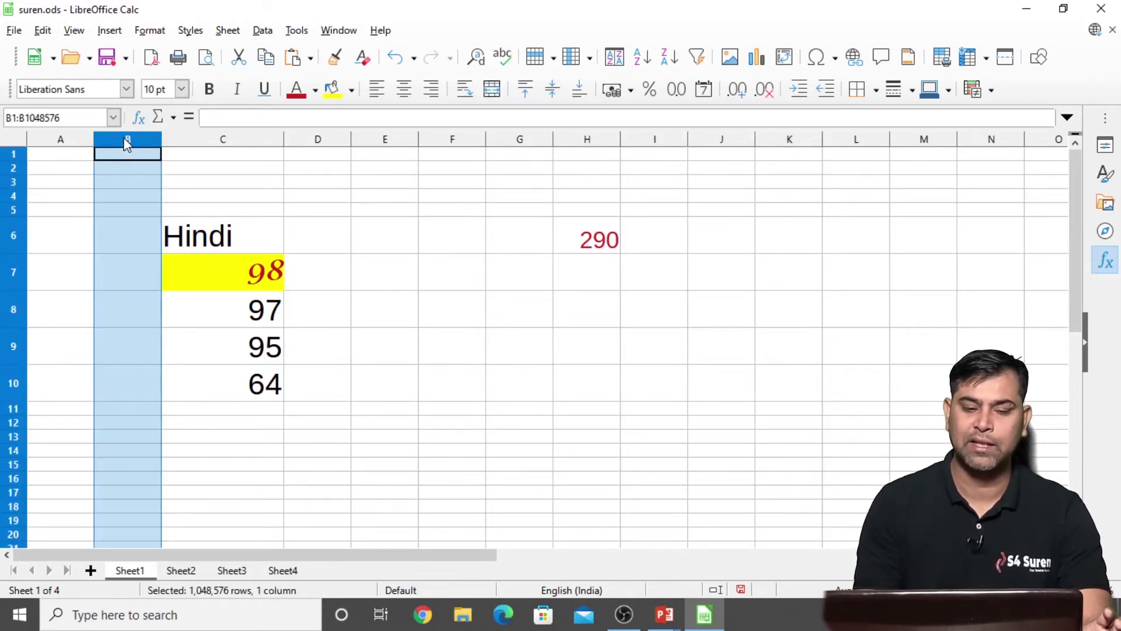
pyautogui.click(235, 141)
pyautogui.click(78, 140)
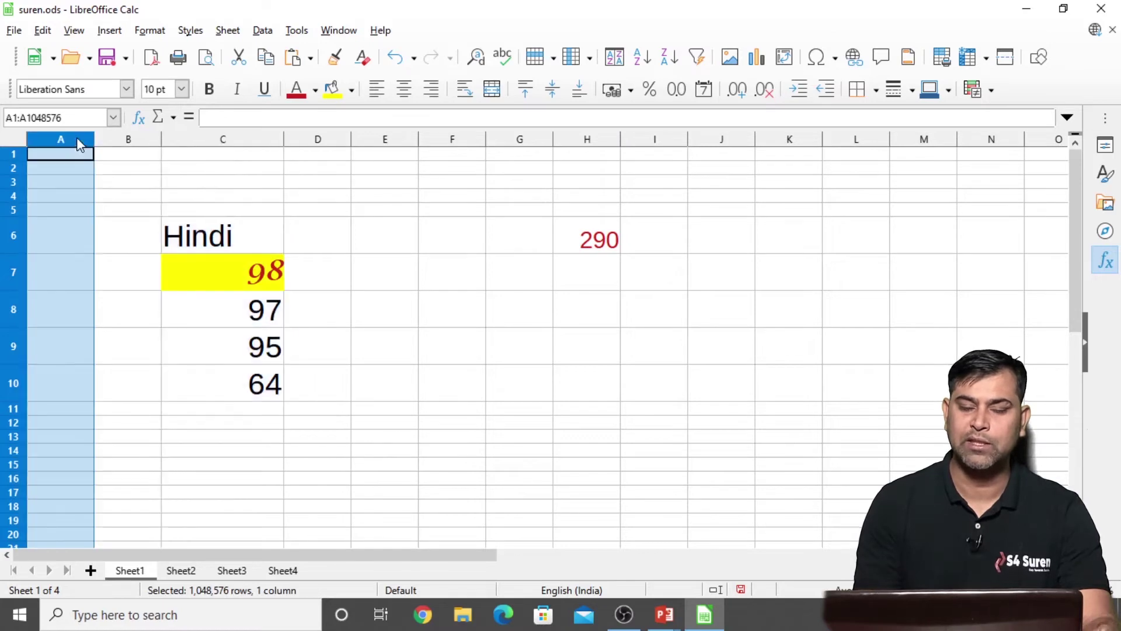
# Step: Move cell by cell along row 1 to AG1, jump to the sheet's last column, AMJ, and return to A1
pyautogui.press('Right')
pyautogui.press('Right')
pyautogui.press('Right')
pyautogui.press('Right')
pyautogui.press('Right')
pyautogui.press('Right')
pyautogui.press('Right')
pyautogui.press('Right')
pyautogui.press('Right')
pyautogui.press('Right')
pyautogui.press('Right')
pyautogui.press('Right')
pyautogui.press('Right')
pyautogui.press('Right')
pyautogui.press('Right')
pyautogui.press('Right')
pyautogui.press('Right')
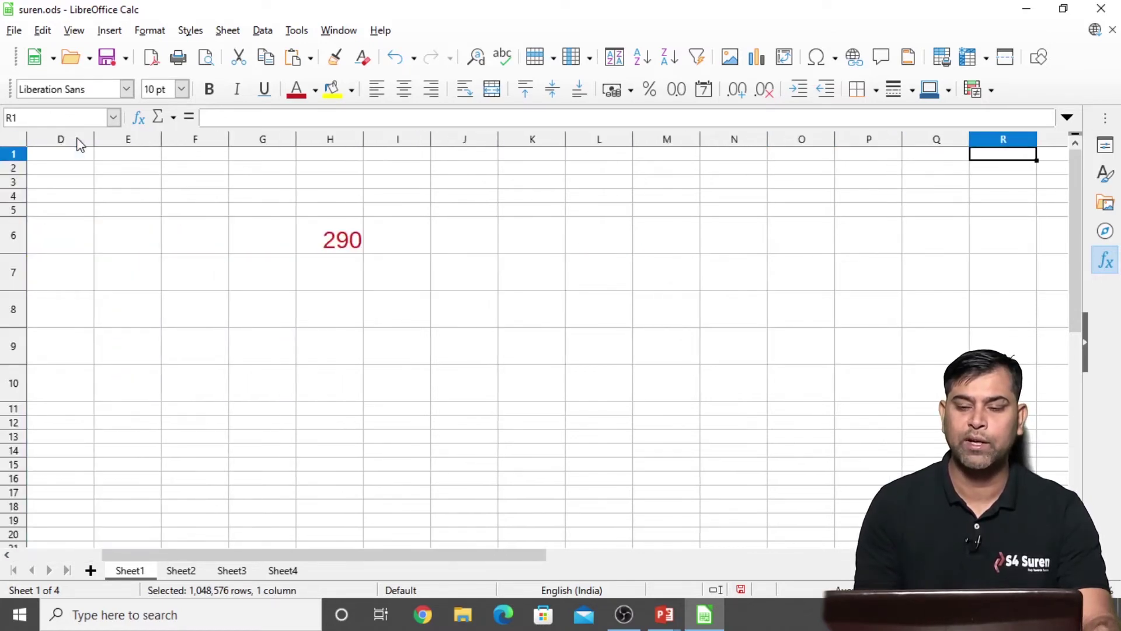
pyautogui.press('Right')
pyautogui.press('Right')
pyautogui.press('Right')
pyautogui.press('Right')
pyautogui.press('Right')
pyautogui.press('Right')
pyautogui.press('Right')
pyautogui.press('Right')
pyautogui.press('Right')
pyautogui.press('Right')
pyautogui.press('Right')
pyautogui.press('Right')
pyautogui.press('Right')
pyautogui.press('Right')
pyautogui.press('Right')
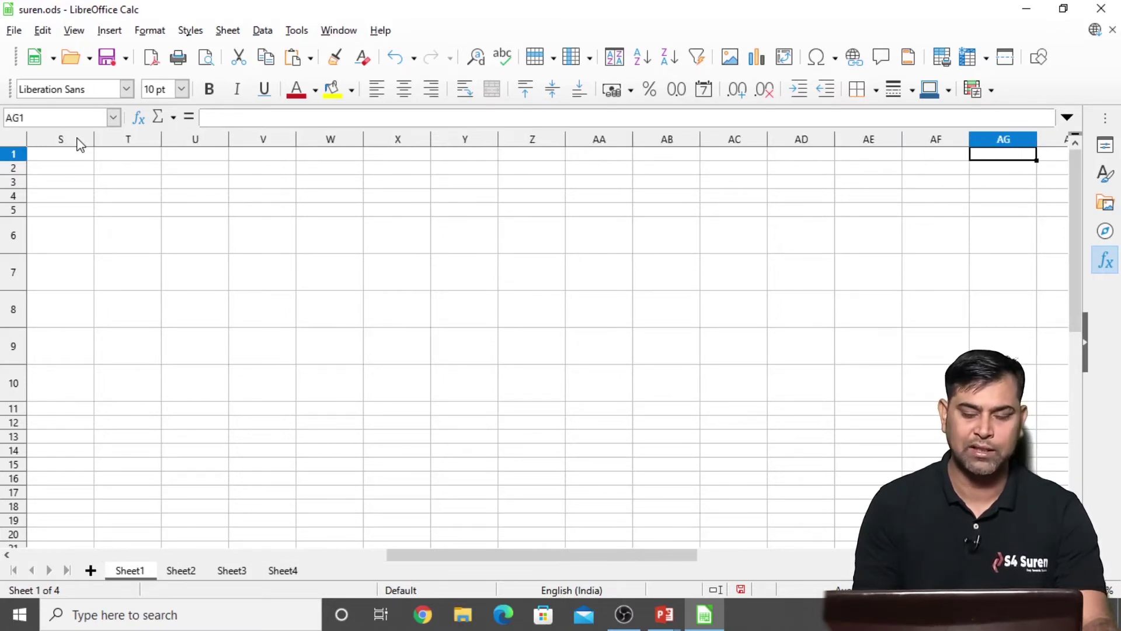
pyautogui.hotkey('ctrl', 'Right')
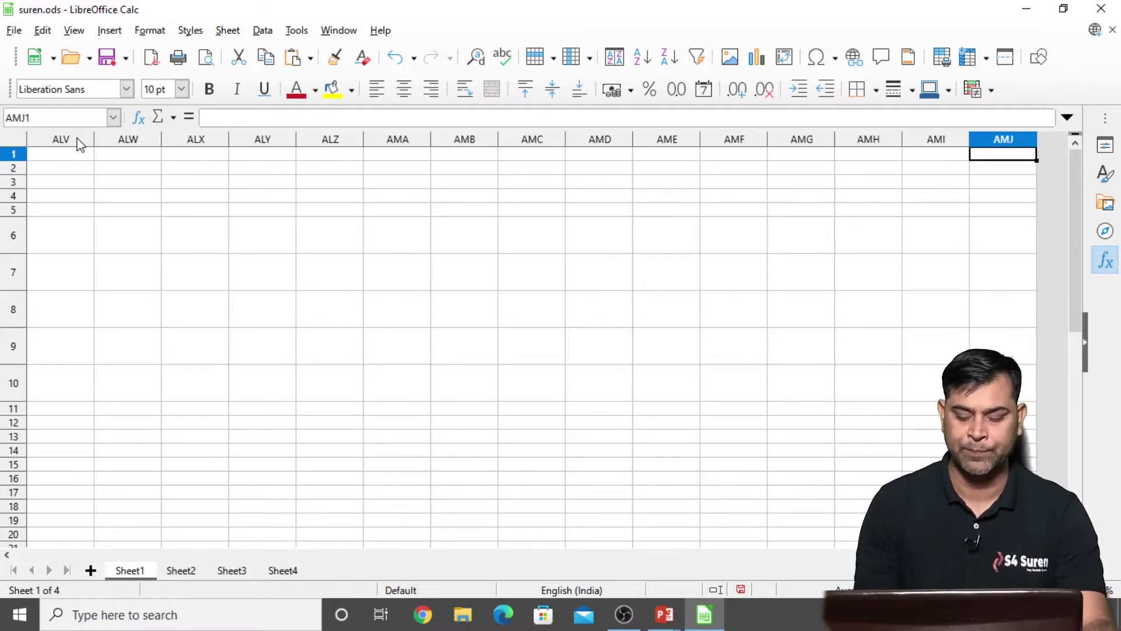
pyautogui.hotkey('ctrl', 'Home')
# Step: Select row 1, move down column A to A8, jump to the sheet's last row, 1048576, and return to A1
pyautogui.press('Down')
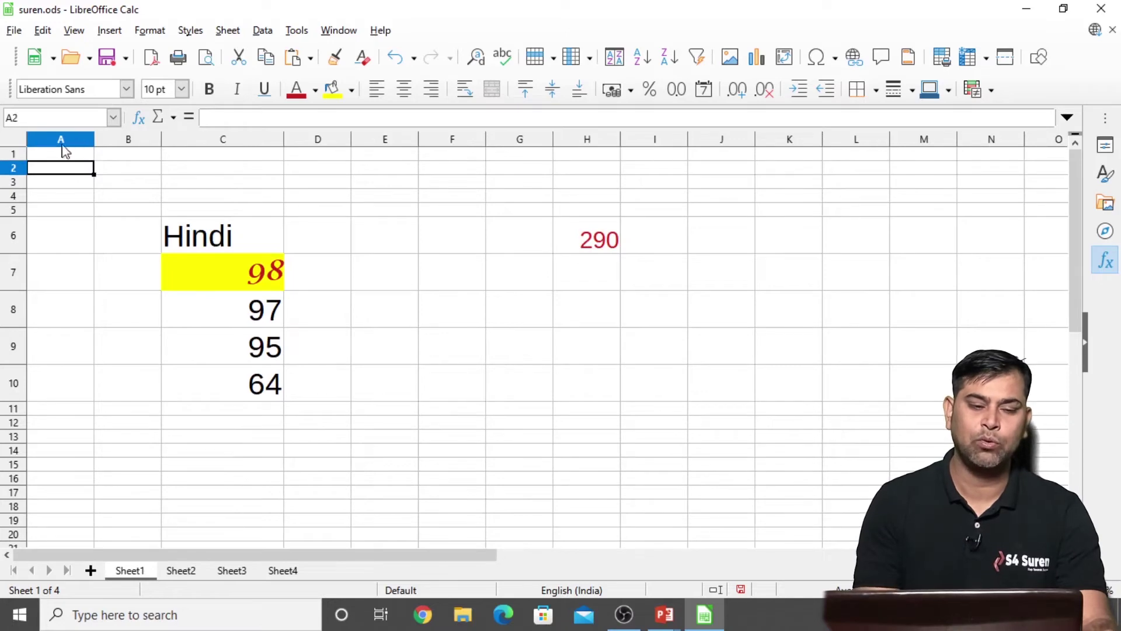
pyautogui.click(16, 158)
pyautogui.press('Down')
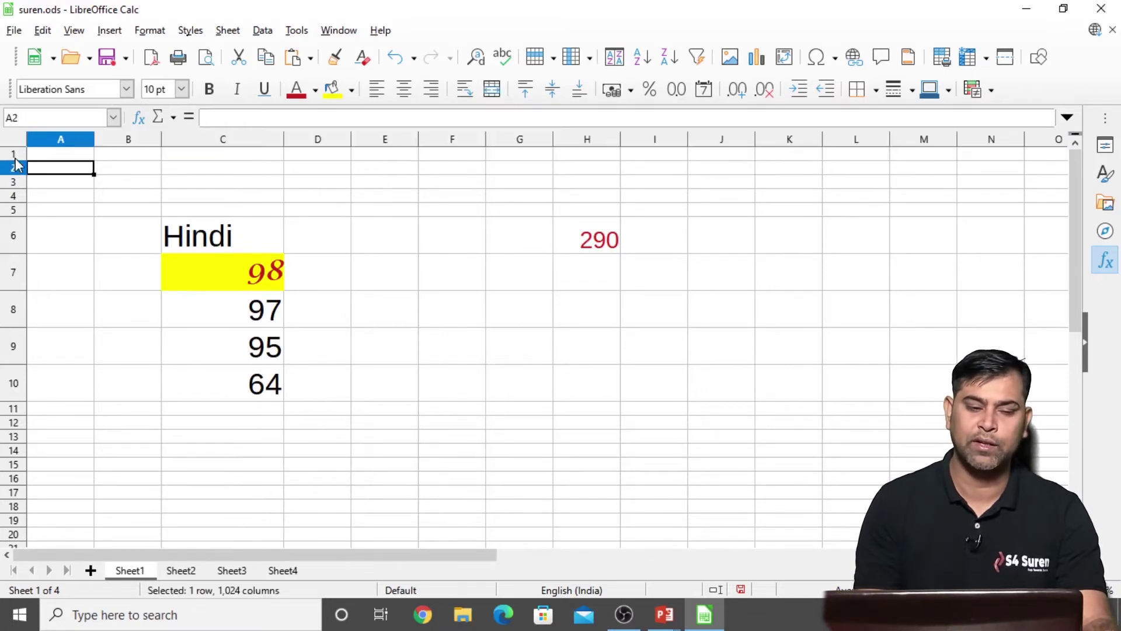
pyautogui.press('Down')
pyautogui.press('Down')
pyautogui.press('Down')
pyautogui.press('Down')
pyautogui.press('Down')
pyautogui.press('Down')
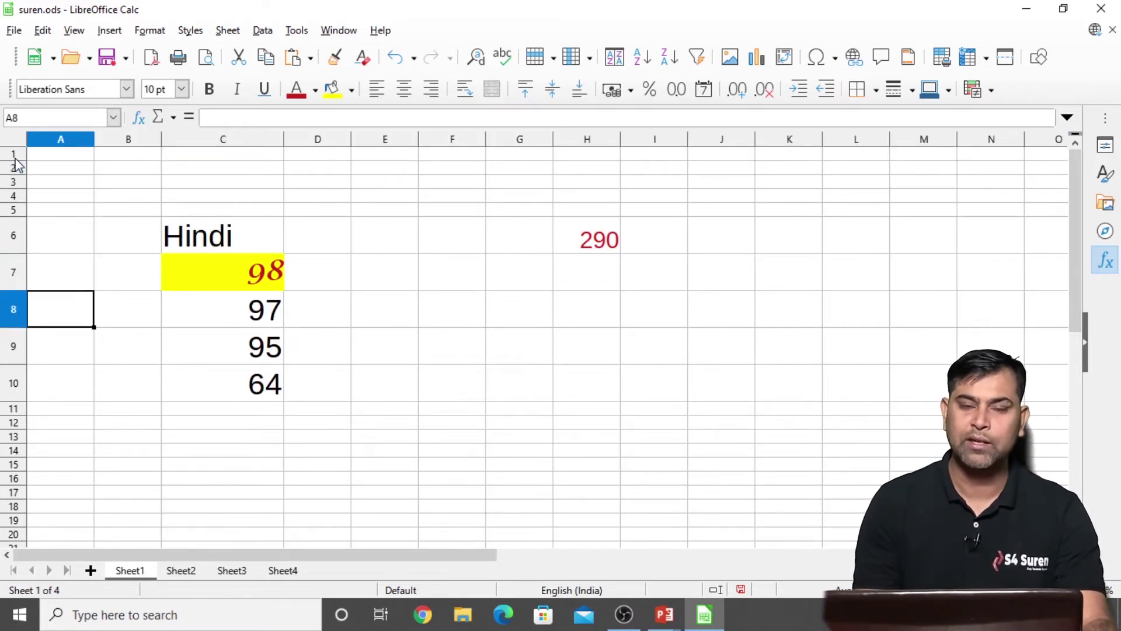
pyautogui.hotkey('ctrl', 'Down')
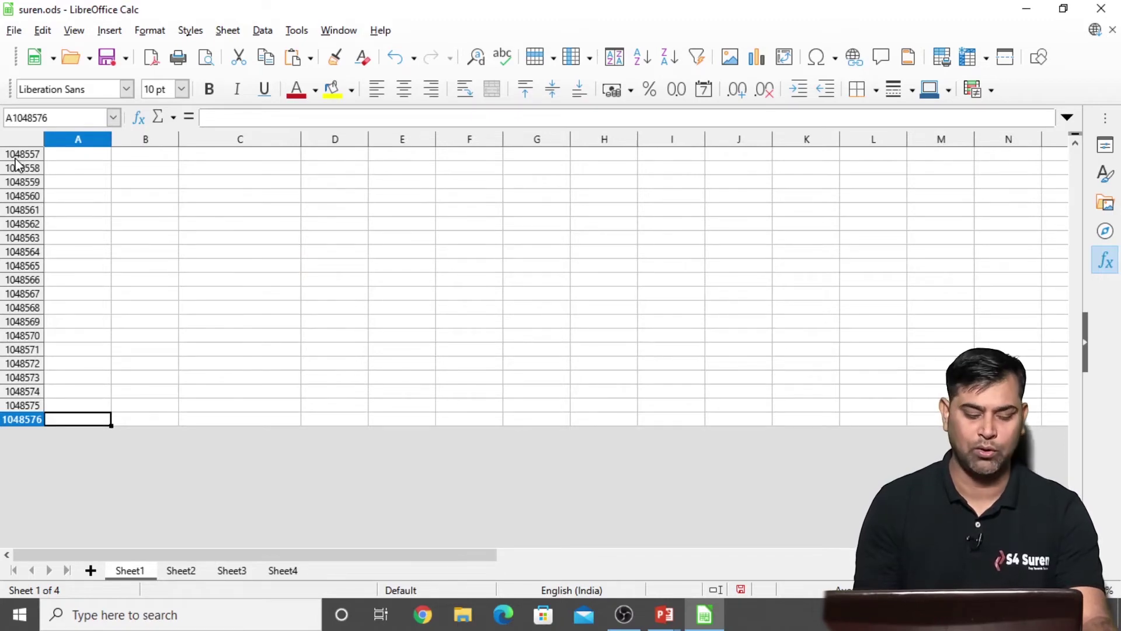
pyautogui.hotkey('ctrl', 'Up')
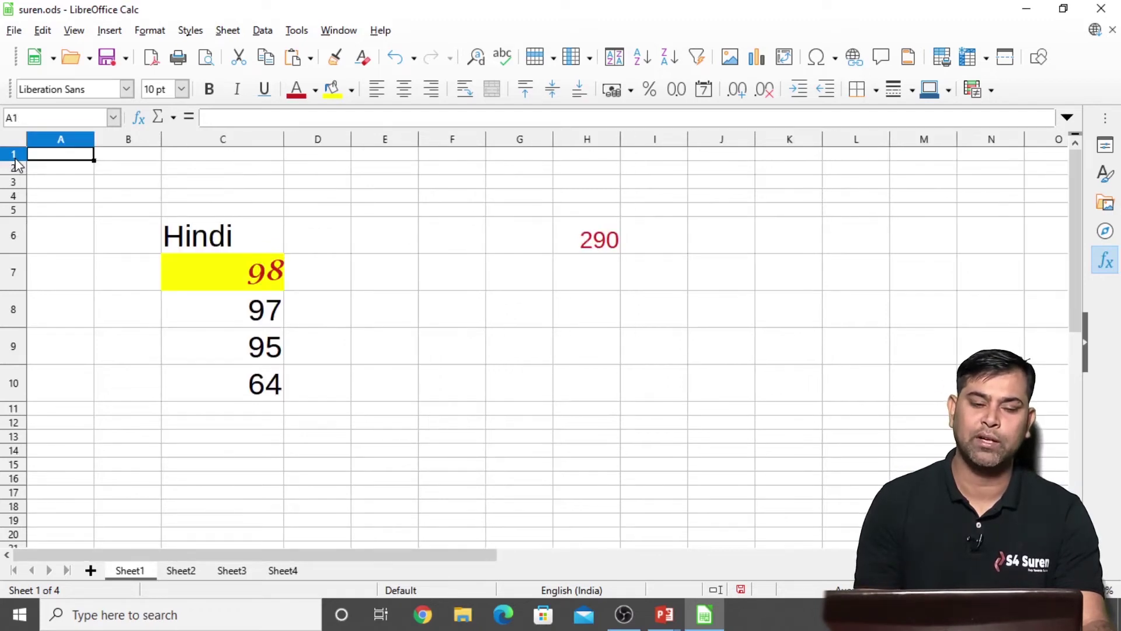
# Step: From A1, jump to the sheet's last row and back, and to its last column and back
pyautogui.hotkey('ctrl', 'Down')
pyautogui.hotkey('ctrl', 'Up')
pyautogui.hotkey('ctrl', 'Right')
pyautogui.hotkey('ctrl', 'Left')
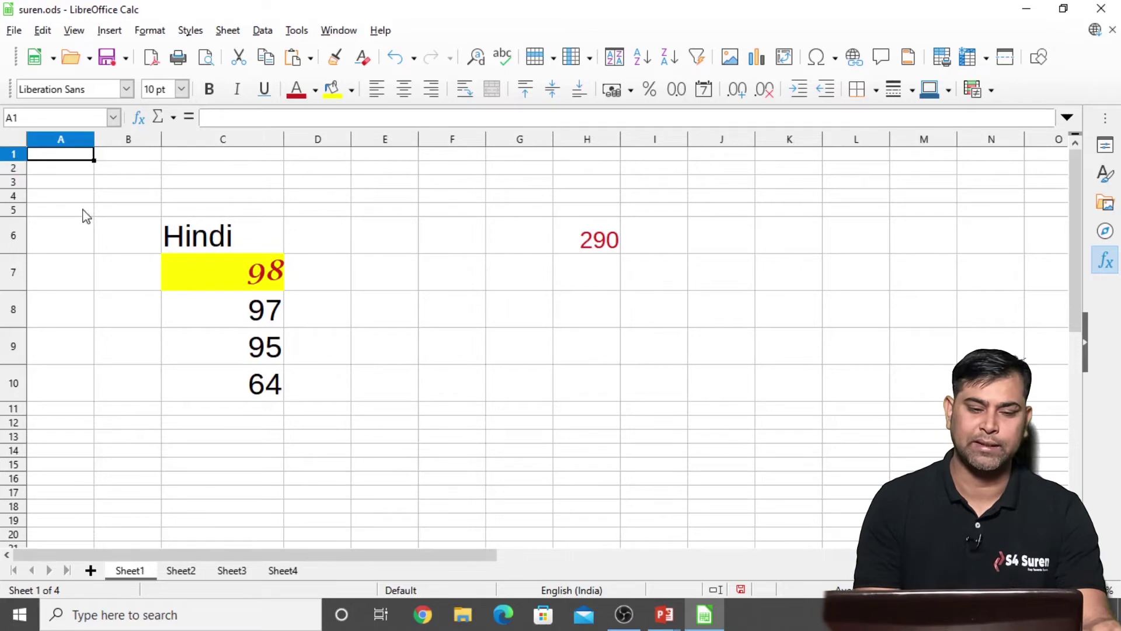
# Step: Select individual cells B6, B4 and F6 in turn to show the active cell
pyautogui.click(123, 228)
pyautogui.click(131, 199)
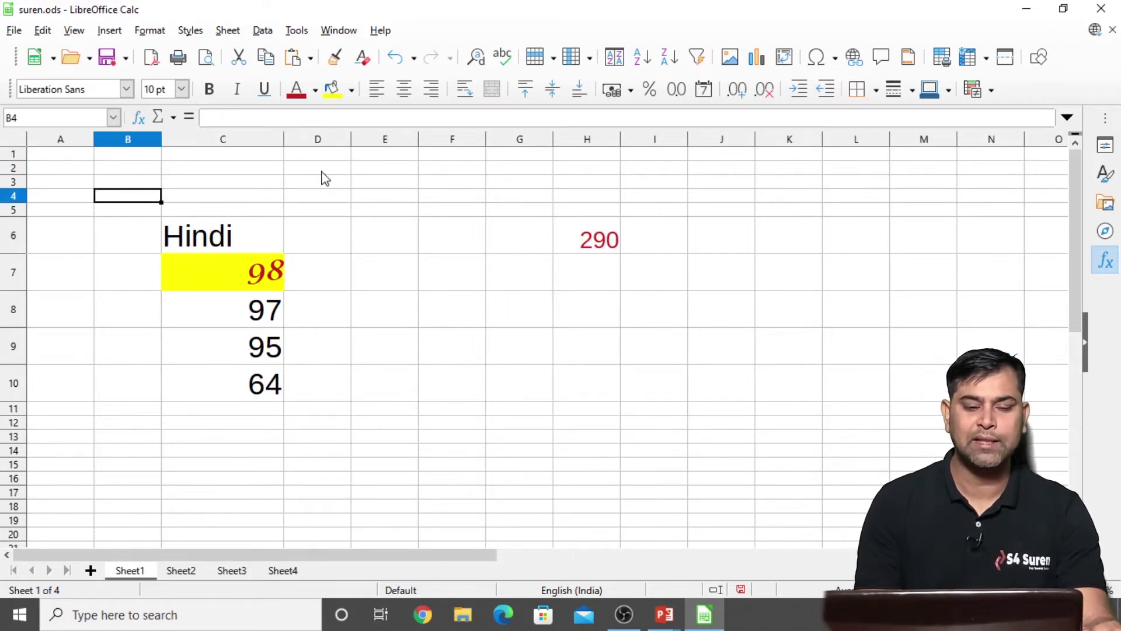
pyautogui.click(459, 237)
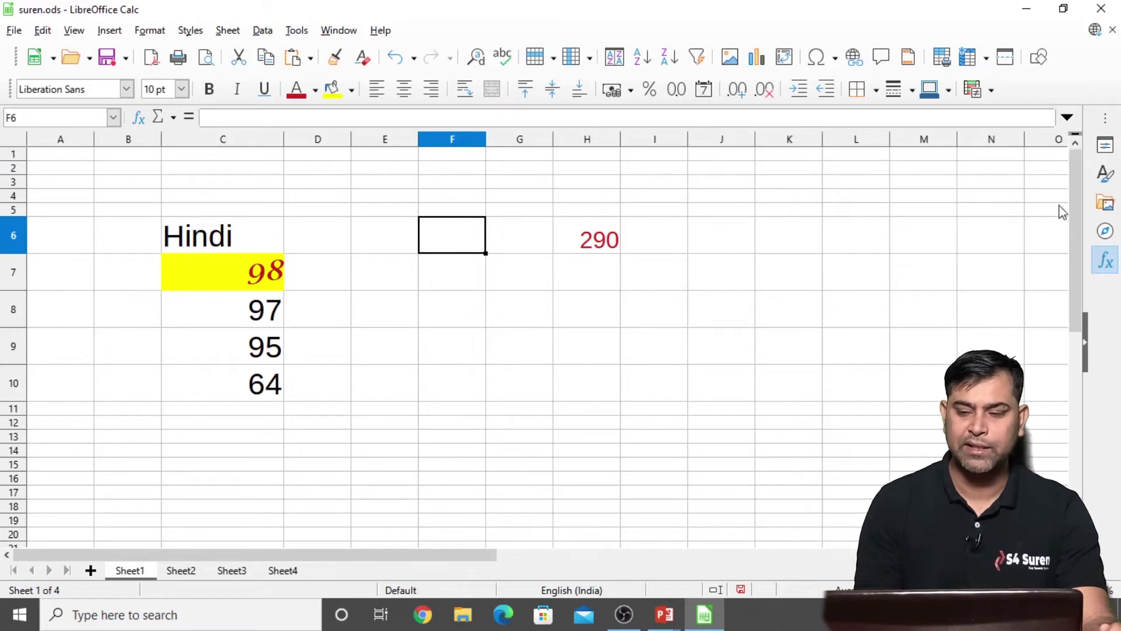
# Step: View the sidebar settings and the Gallery's contents, and collapse the Gallery again
pyautogui.click(1105, 120)
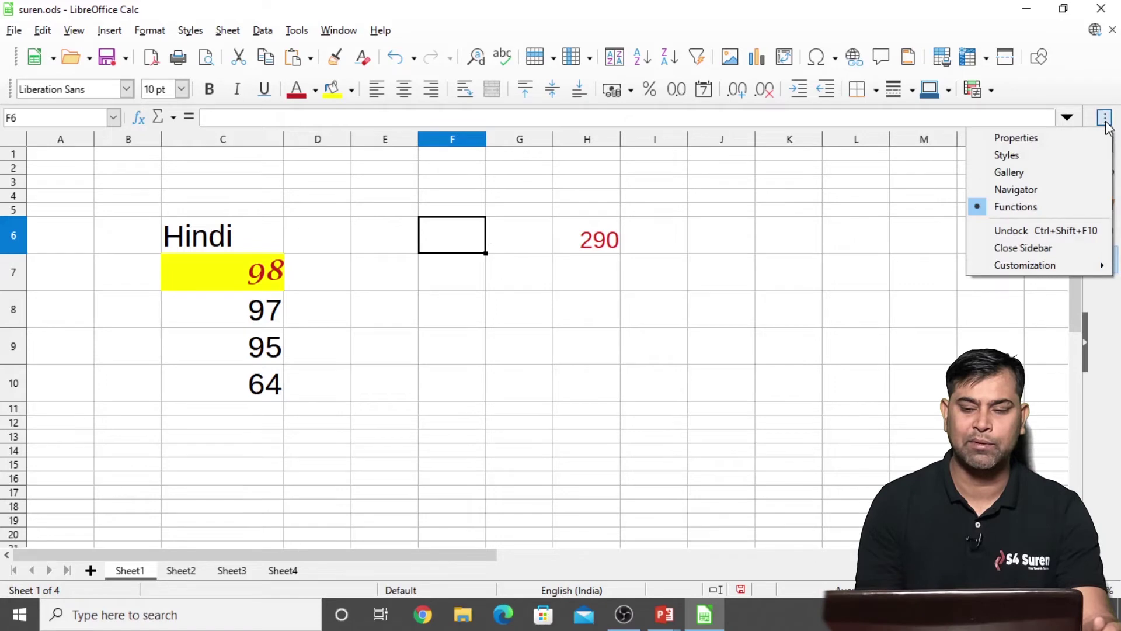
pyautogui.click(1105, 120)
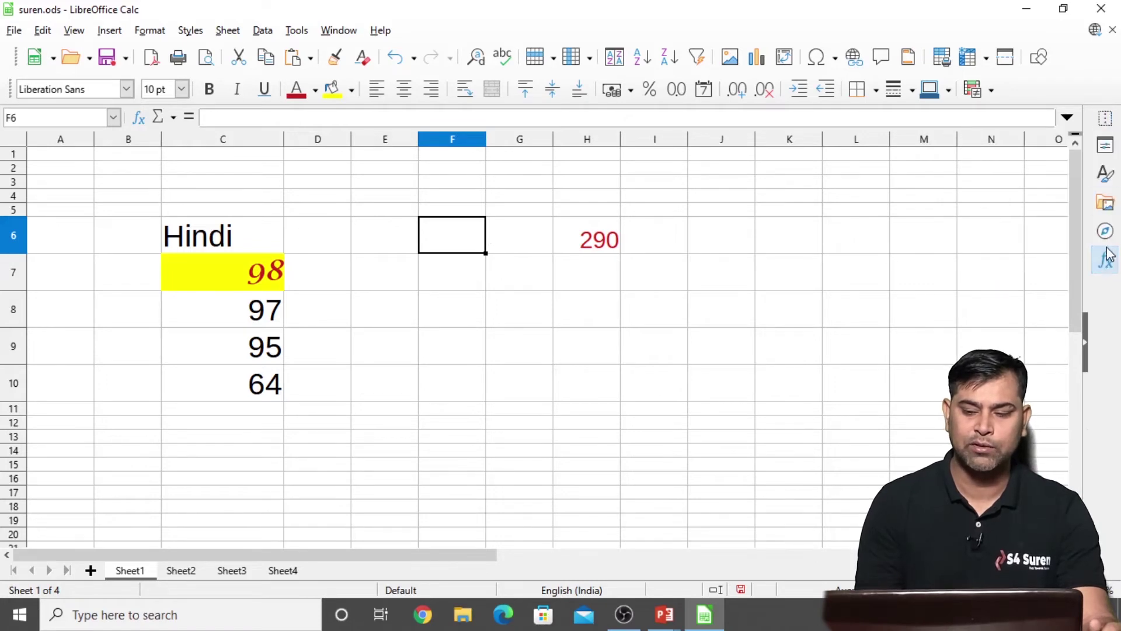
pyautogui.click(1108, 205)
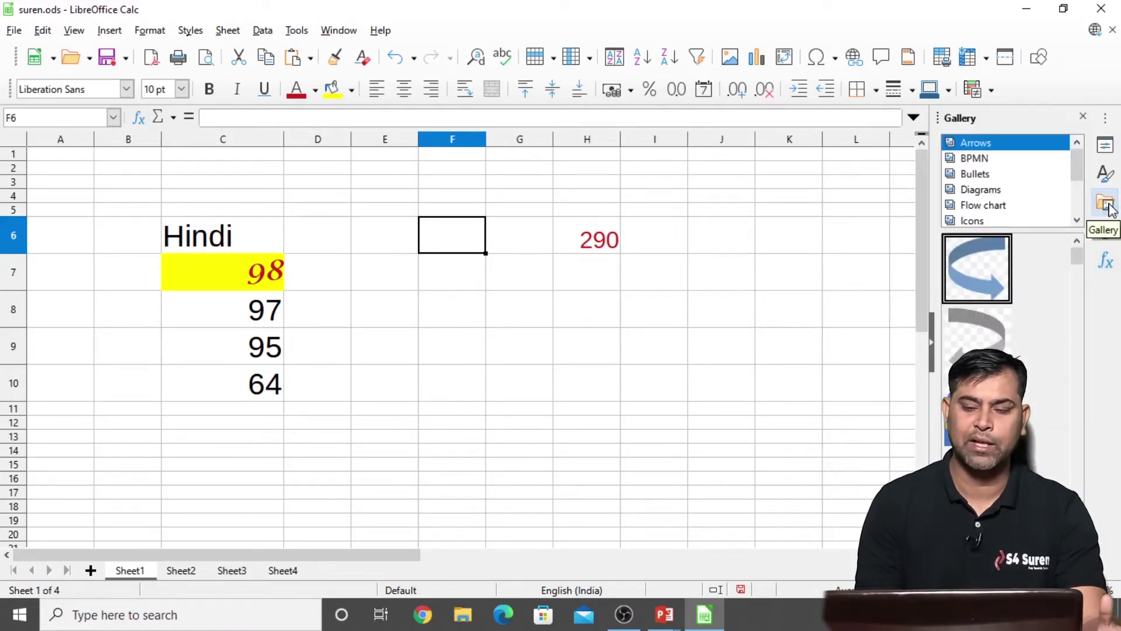
pyautogui.click(1083, 116)
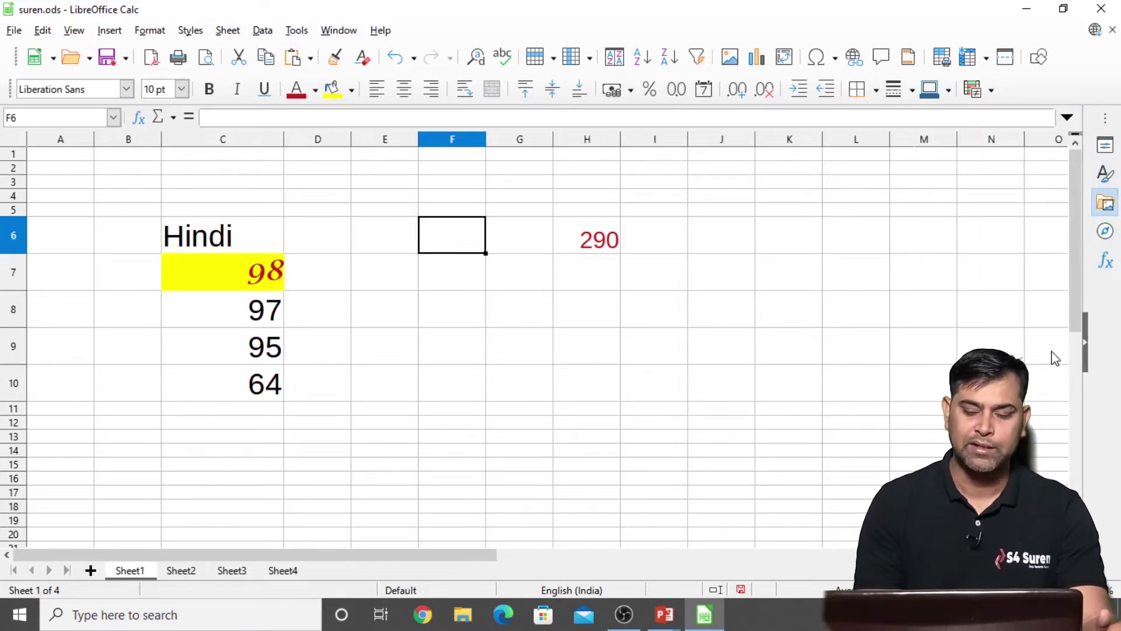
# Step: View Sheet4, Sheet3 and Sheet2 in turn, and return to Sheet1
pyautogui.moveTo(1069, 368); pyautogui.dragTo(1080, 240)
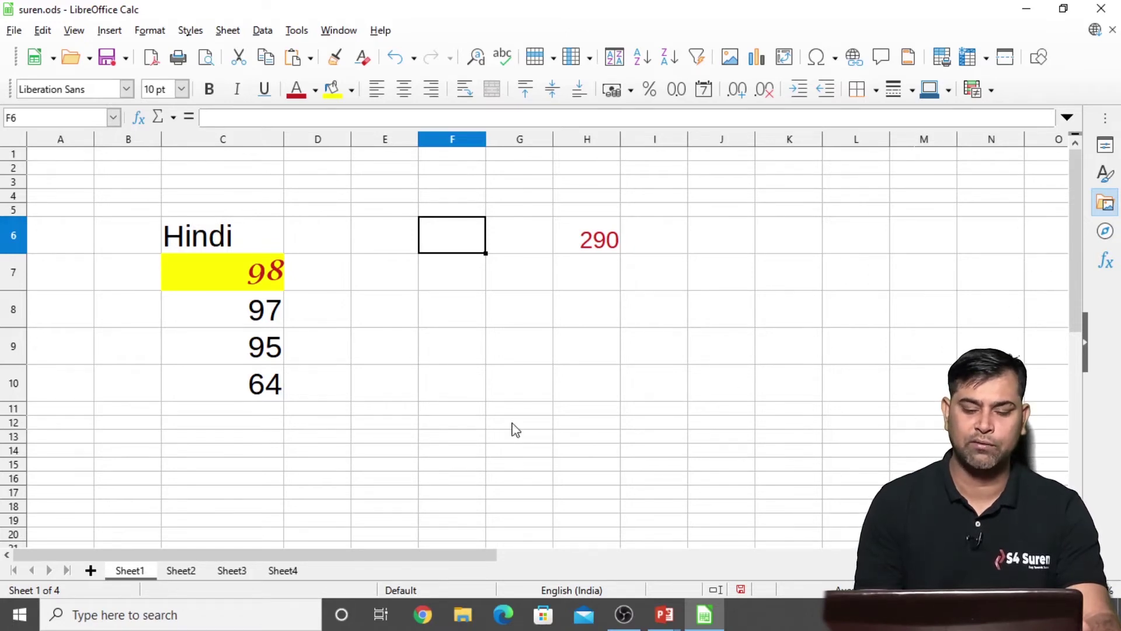
pyautogui.moveTo(383, 556)
pyautogui.mouseDown()
pyautogui.moveTo(493, 542)
pyautogui.moveTo(380, 541)
pyautogui.mouseUp()
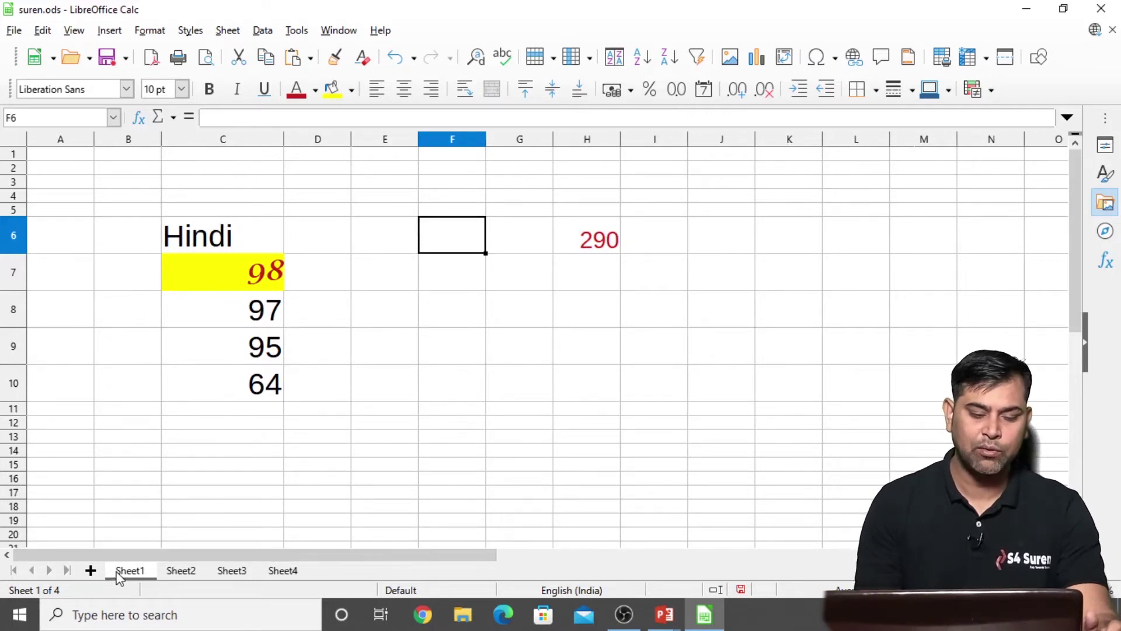
pyautogui.click(280, 571)
pyautogui.click(234, 574)
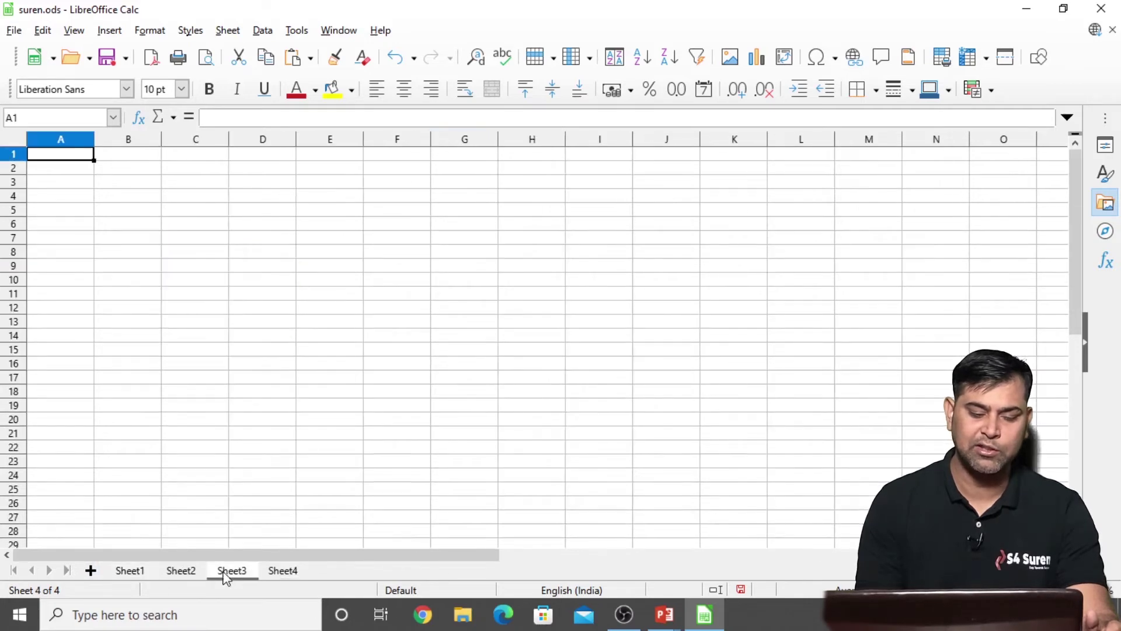
pyautogui.click(182, 572)
pyautogui.click(126, 574)
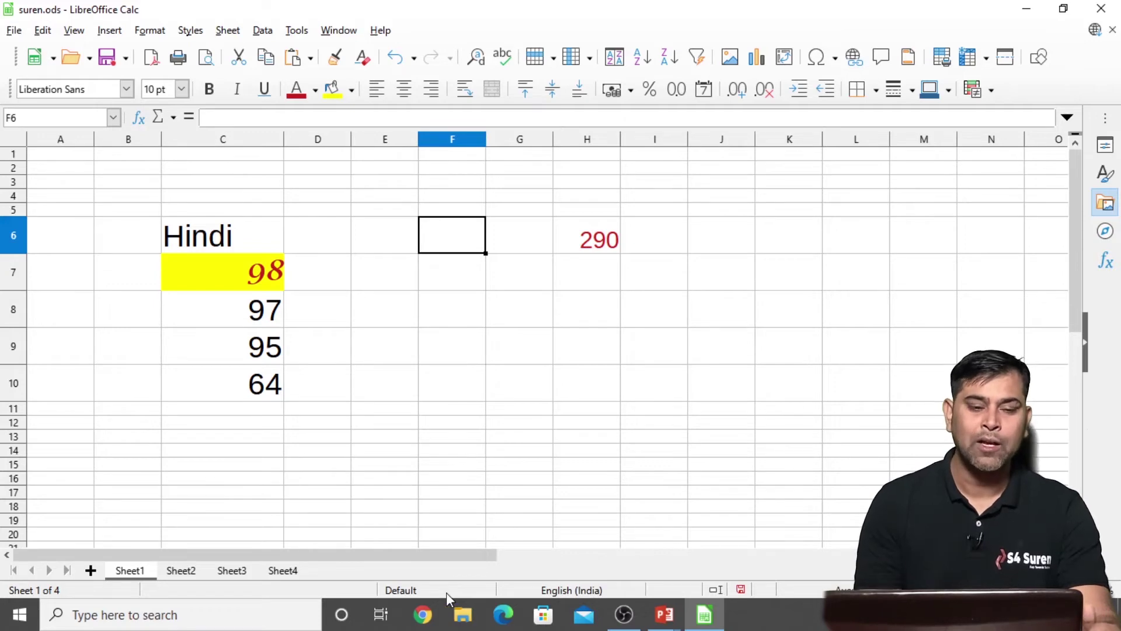
# Step: Look over the display options for toolbars, formula bar, status bar and headers without changing any
pyautogui.click(86, 34)
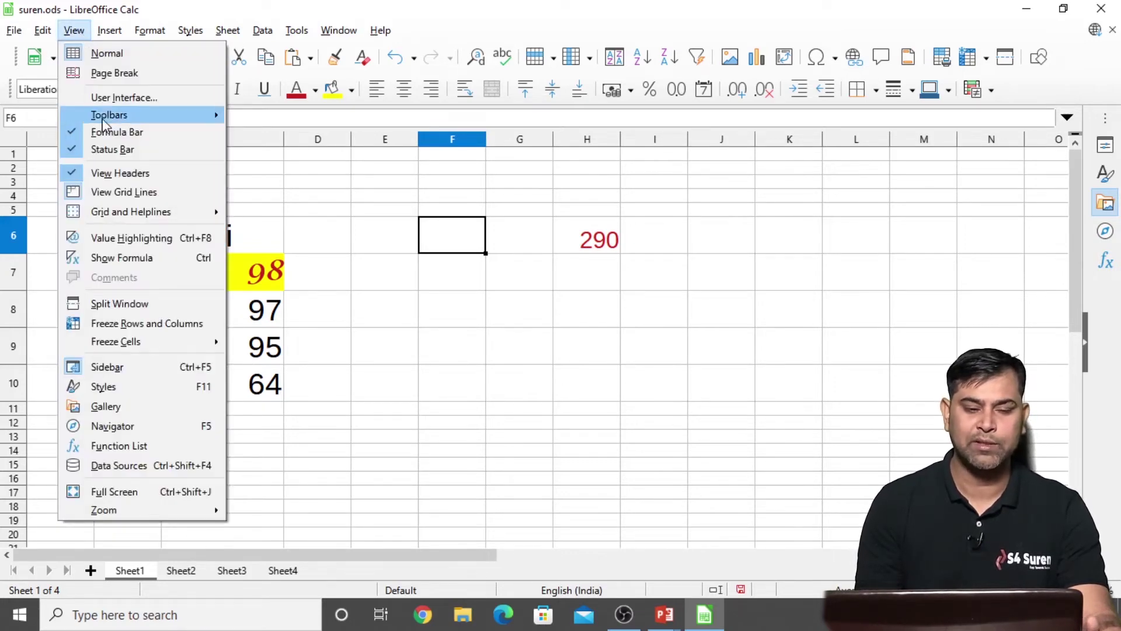
pyautogui.moveTo(105, 117)
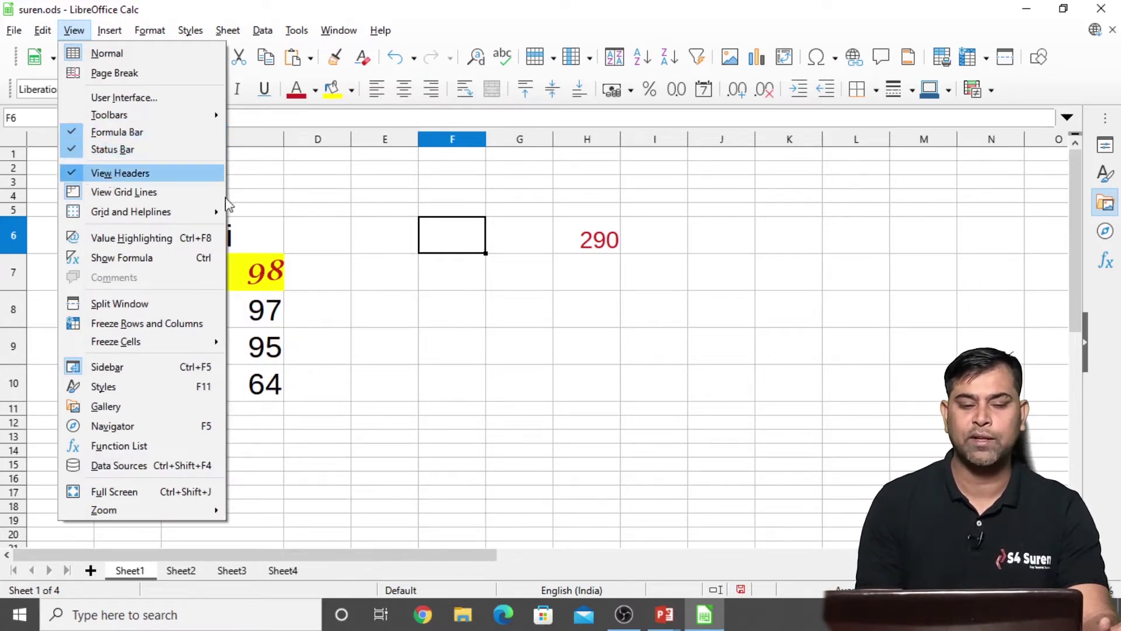
pyautogui.click(408, 309)
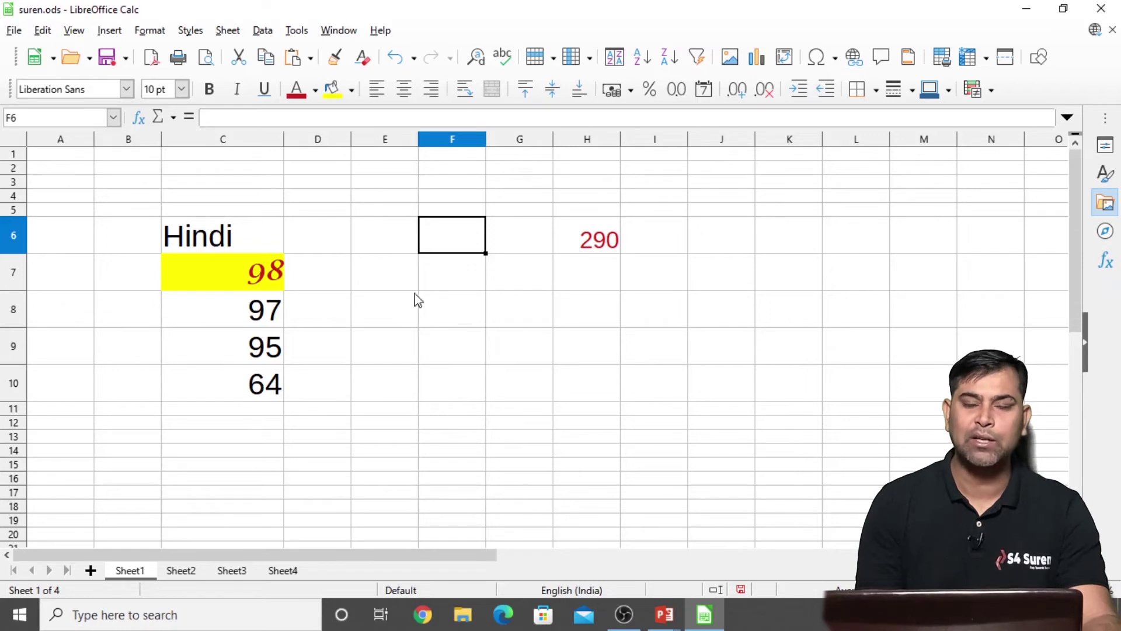
# Step: Close the spreadsheet suren.ods and save its changes
pyautogui.click(1107, 12)
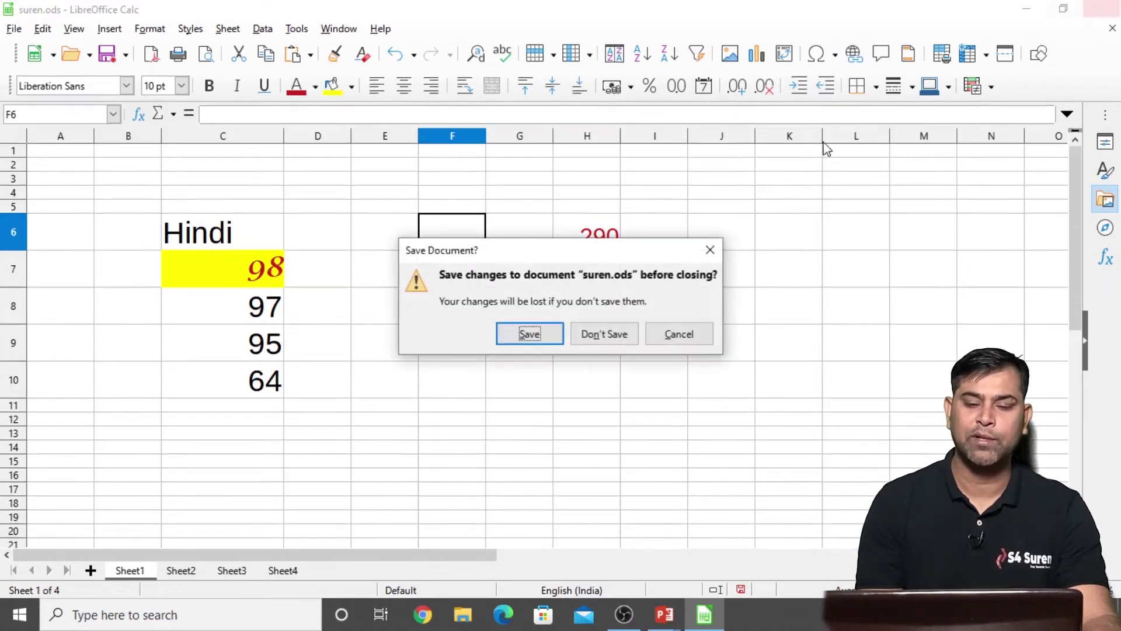
pyautogui.click(530, 335)
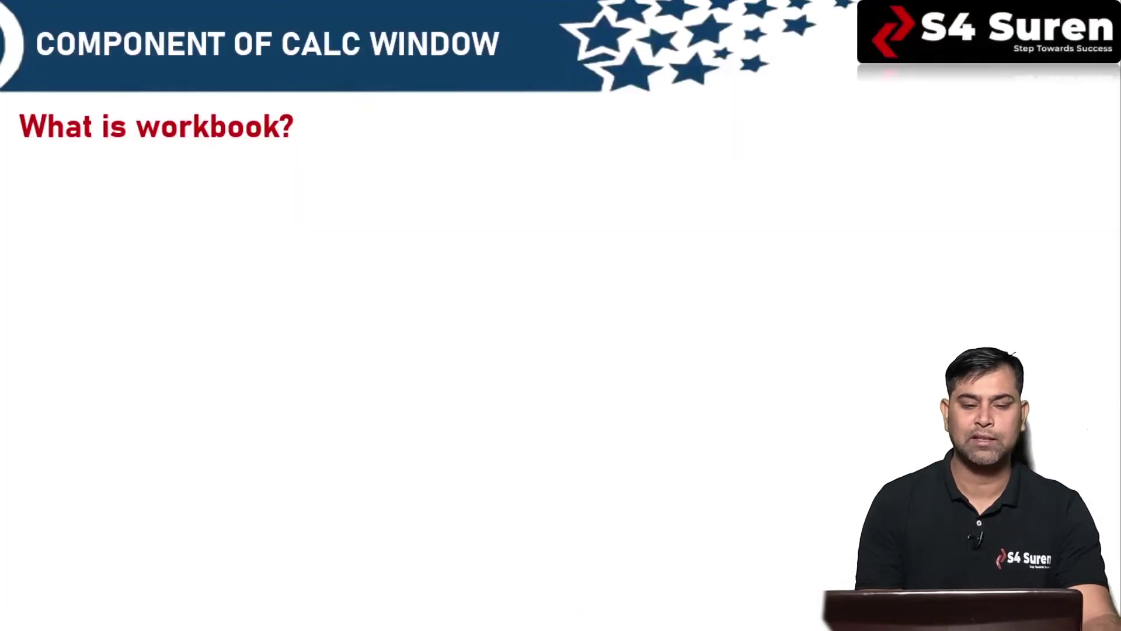